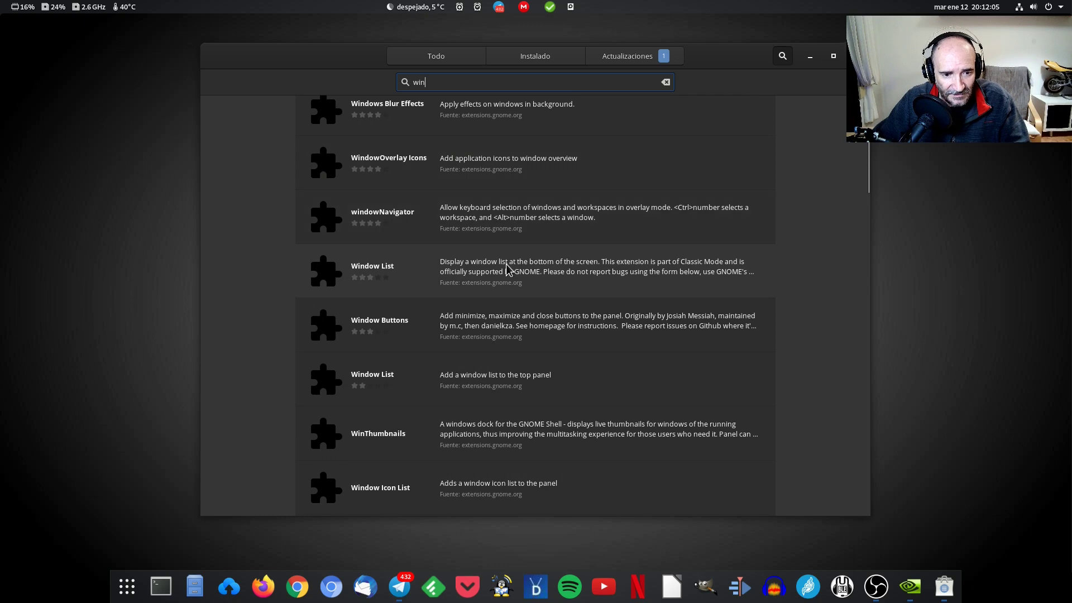
- Open the details page of WinFF from the software search results
scroll(507, 269, "up", 5)
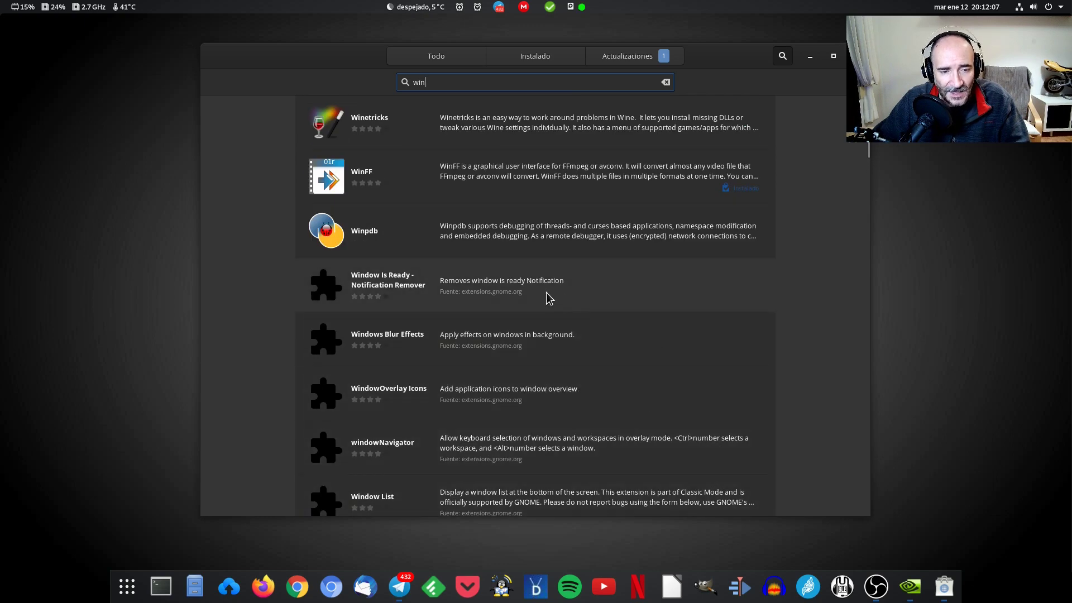
left_click(524, 169)
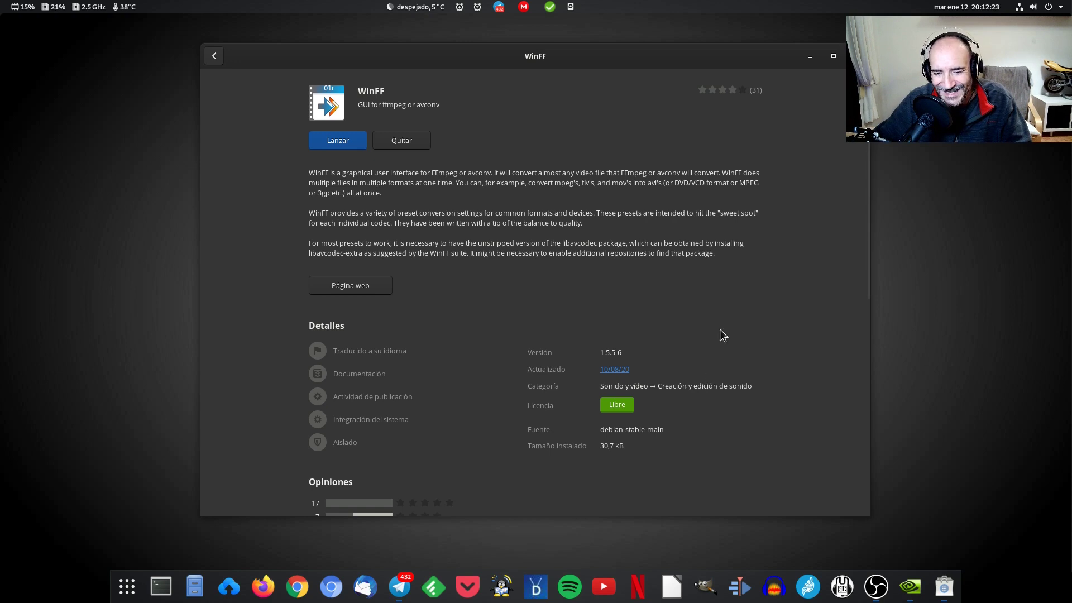
- Switch to the Chromium browser, search the web for "winff" and open the SourceForge project result
left_click(331, 586)
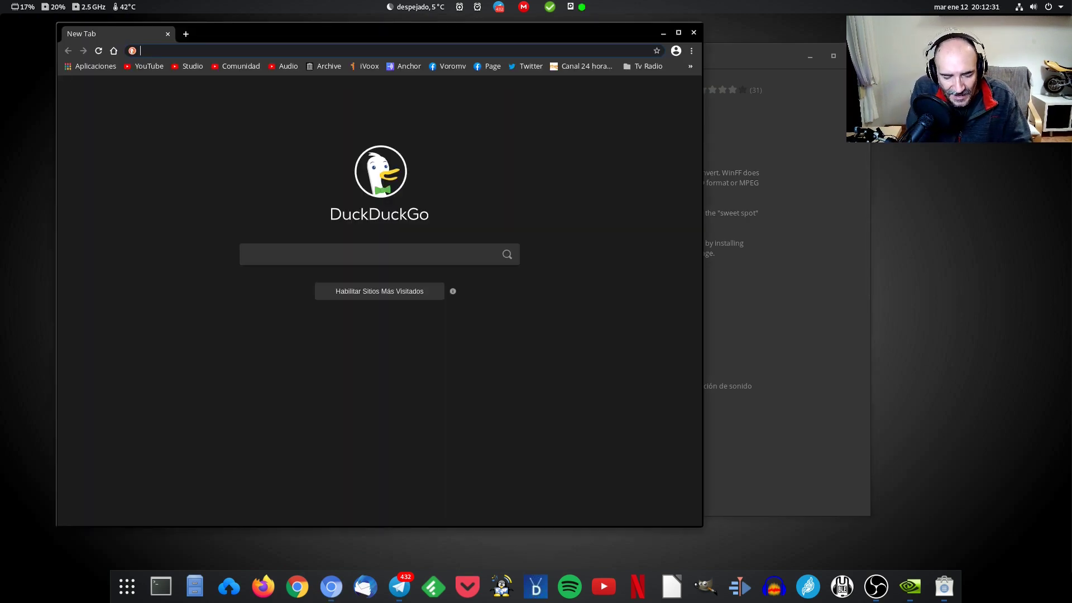
type("winff")
key("Return")
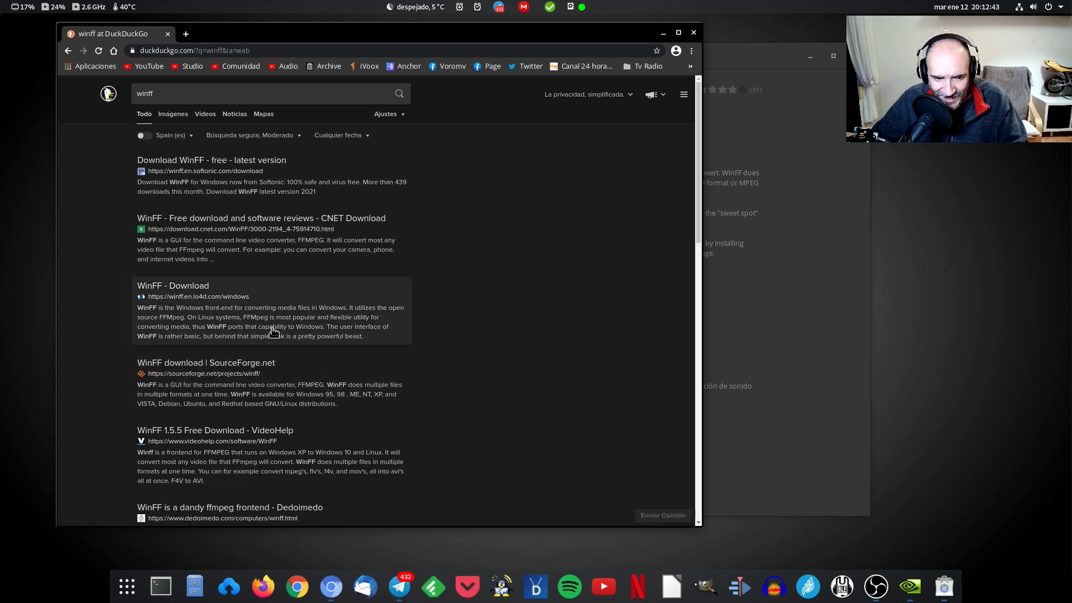
scroll(324, 355, "down", 1)
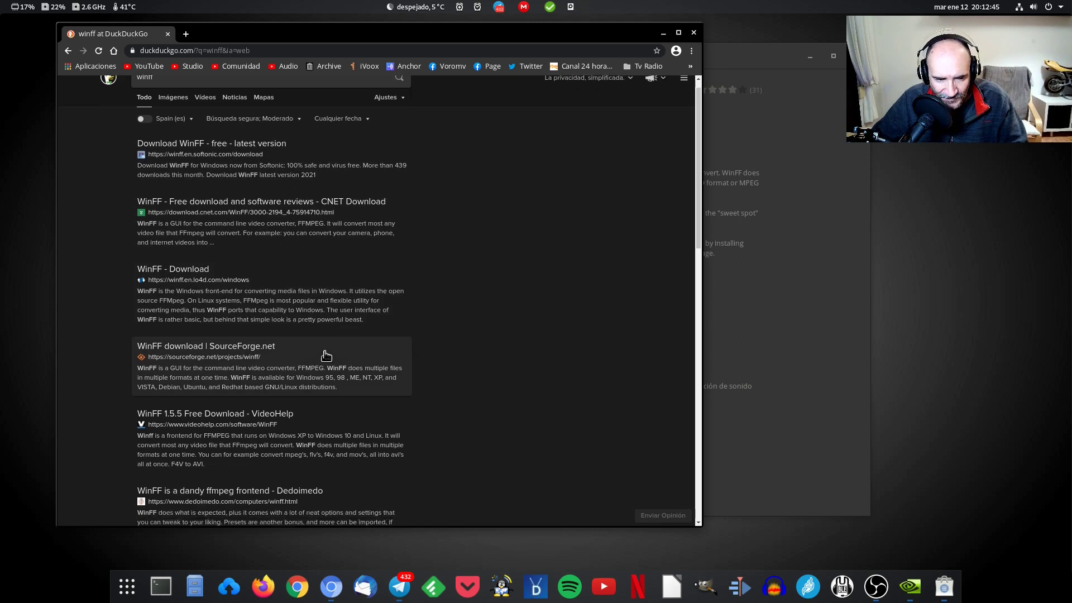
scroll(324, 355, "down", 2)
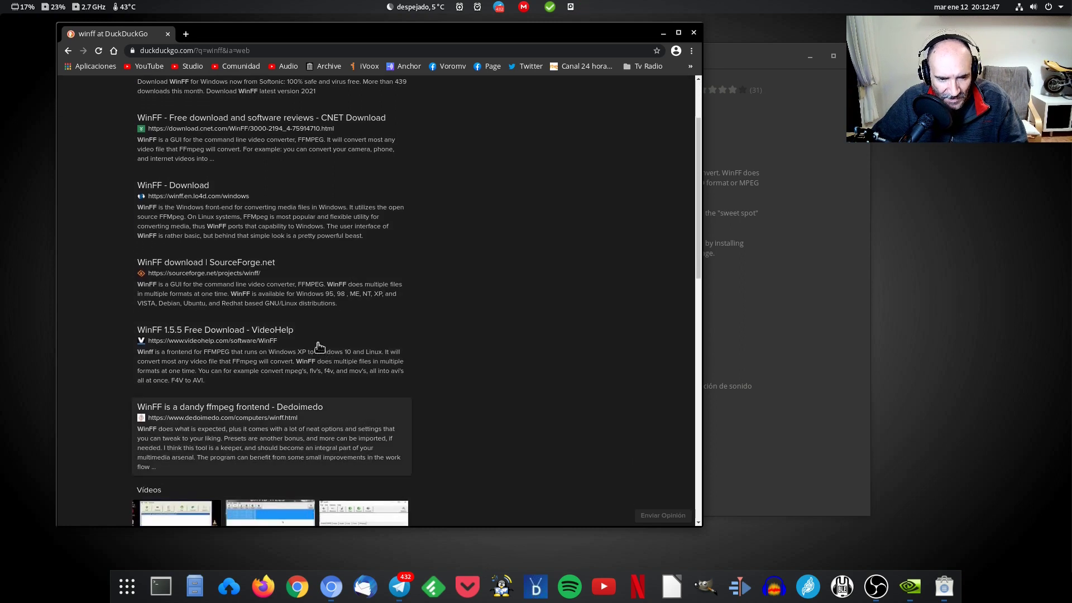
left_click(242, 263)
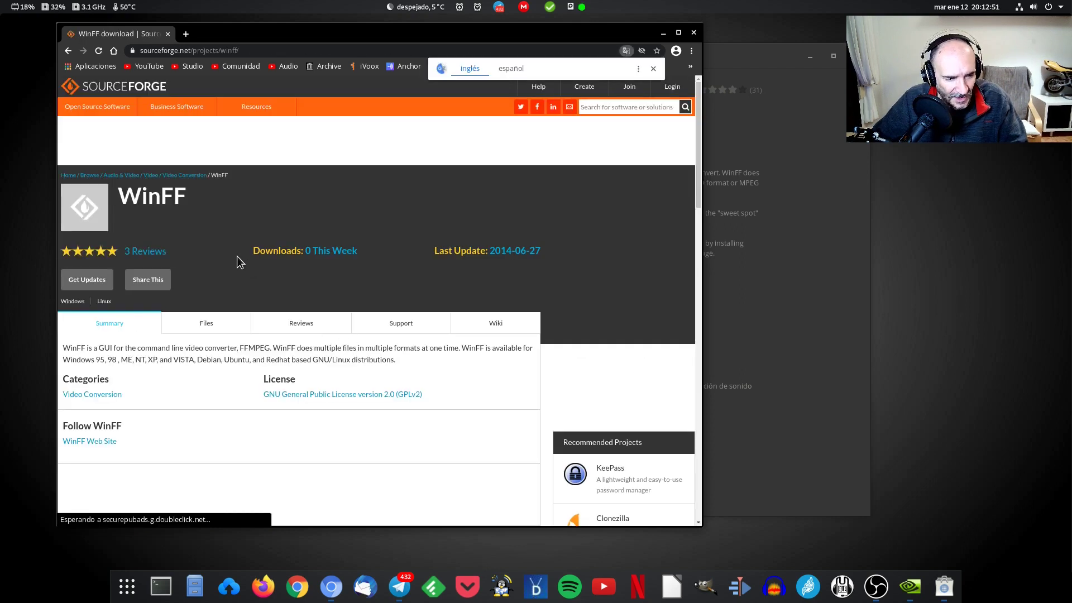
- Try to open the WinFF Web Site link on the SourceForge project page
scroll(139, 299, "down", 1)
scroll(140, 301, "down", 3)
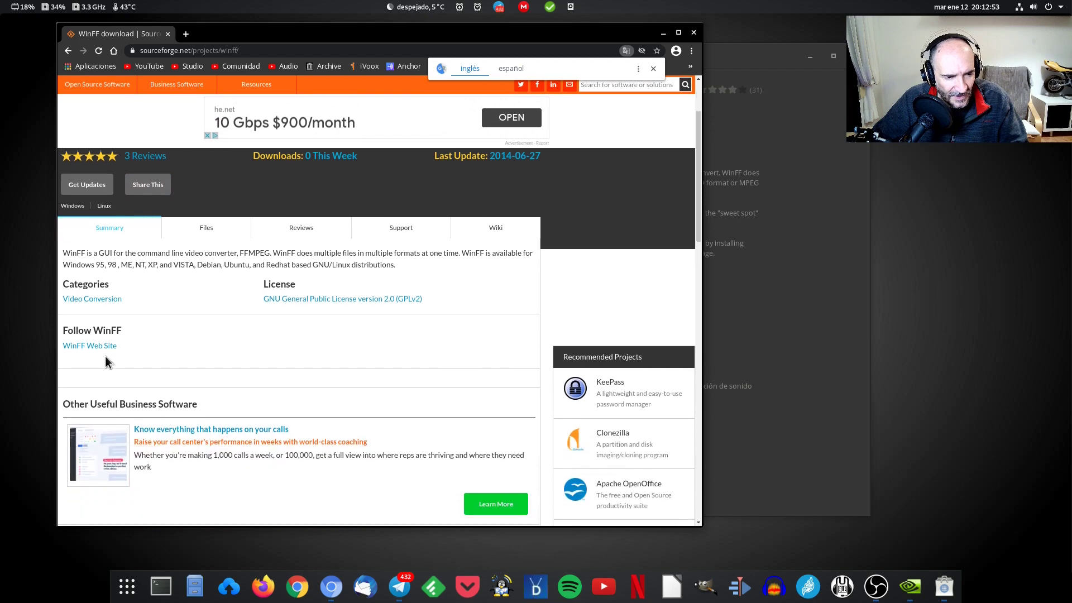
left_click(105, 347)
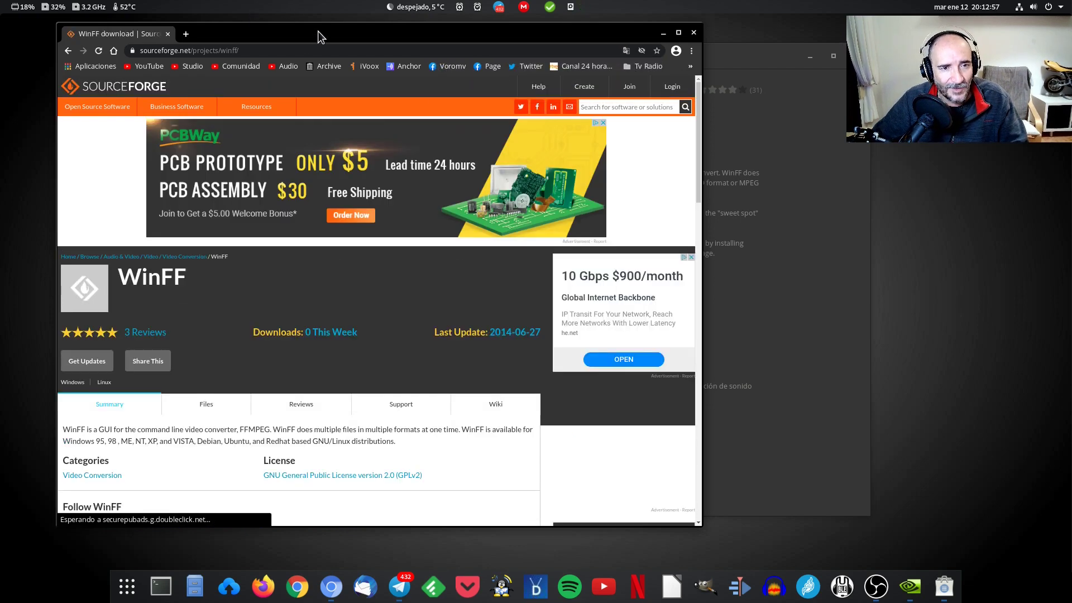
left_click_drag(317, 32, 409, 40)
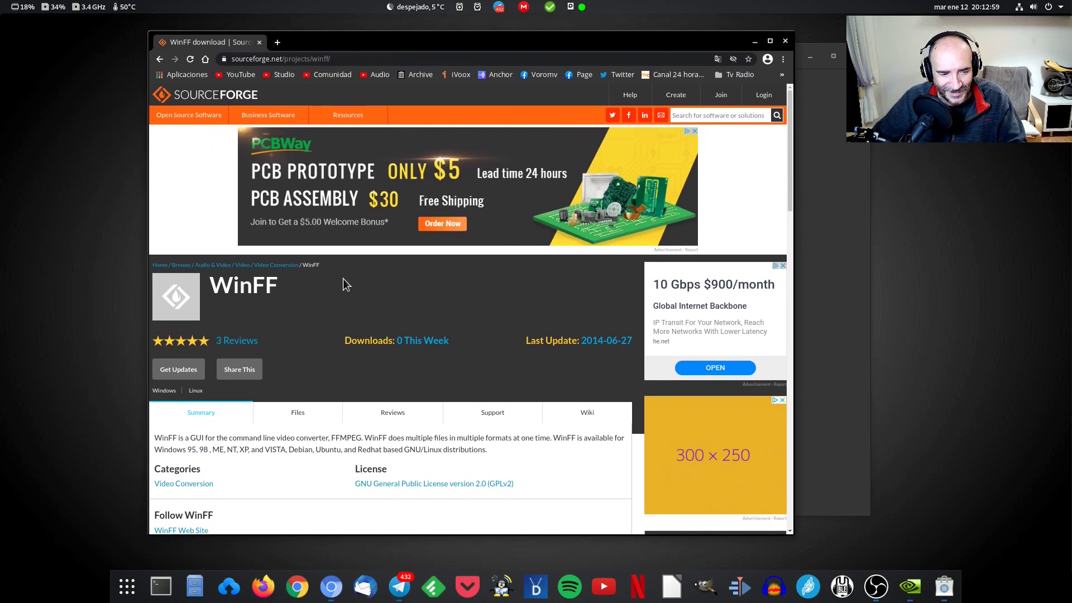
scroll(341, 346, "down", 3)
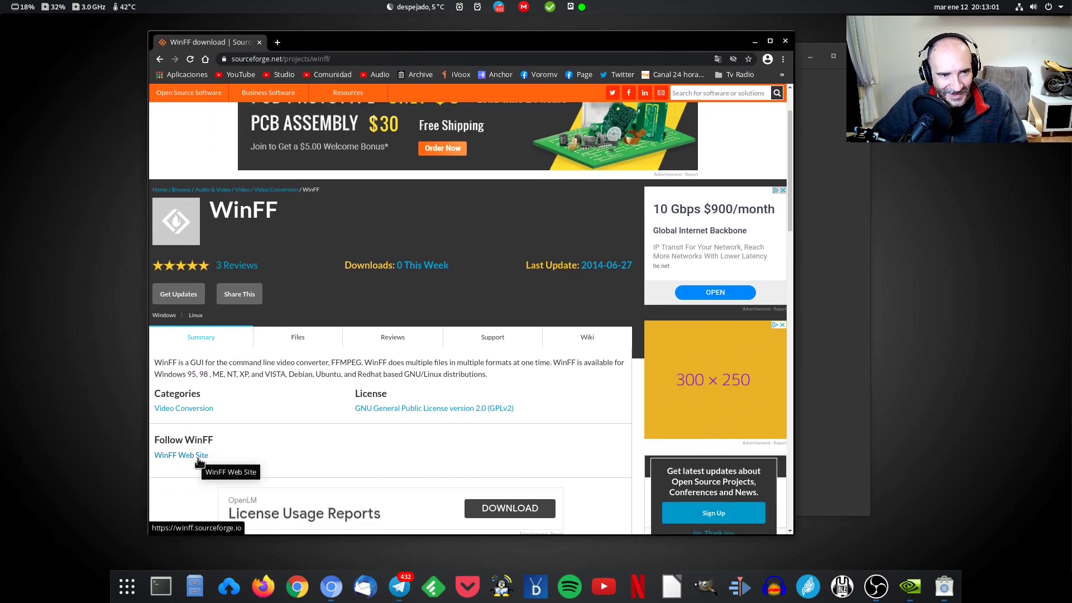
left_click(201, 460)
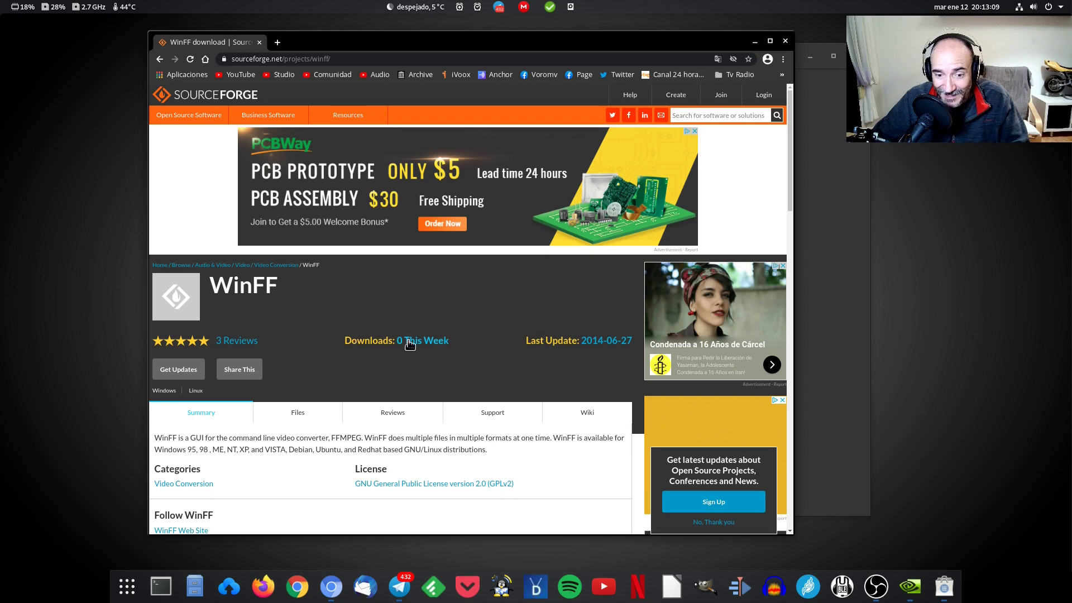
- Examine the WinFF project page on SourceForge, including its last update, ratings and user reviews
scroll(412, 342, "down", 2)
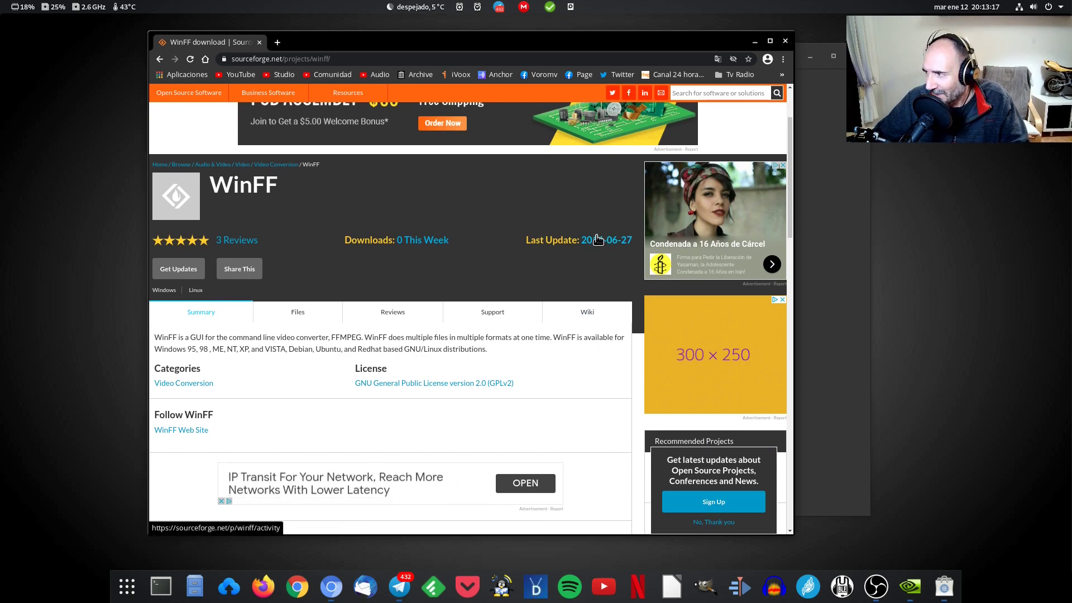
scroll(579, 279, "down", 6)
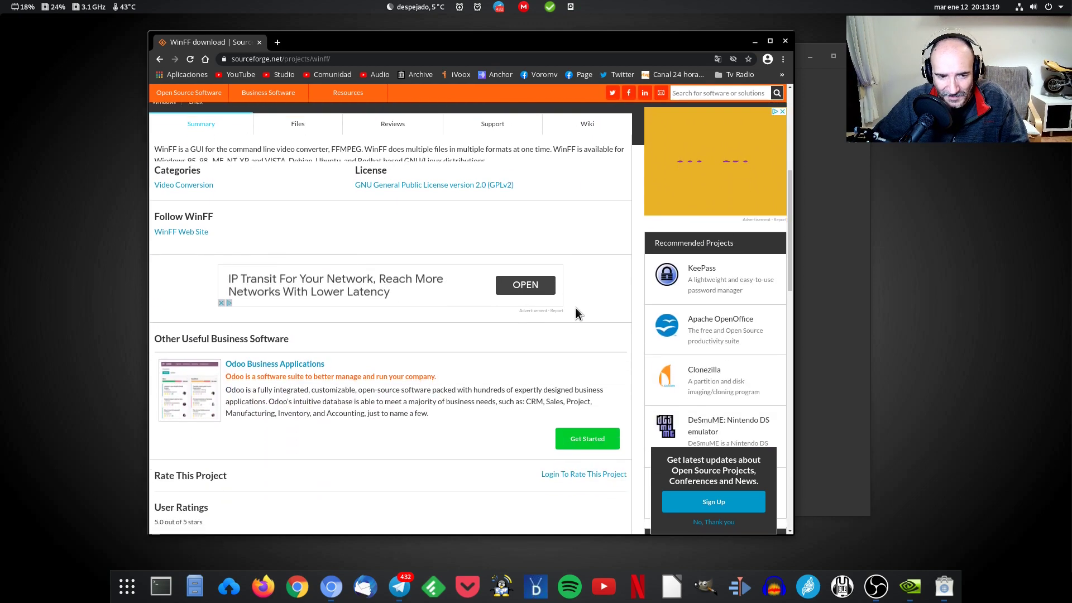
scroll(567, 313, "down", 3)
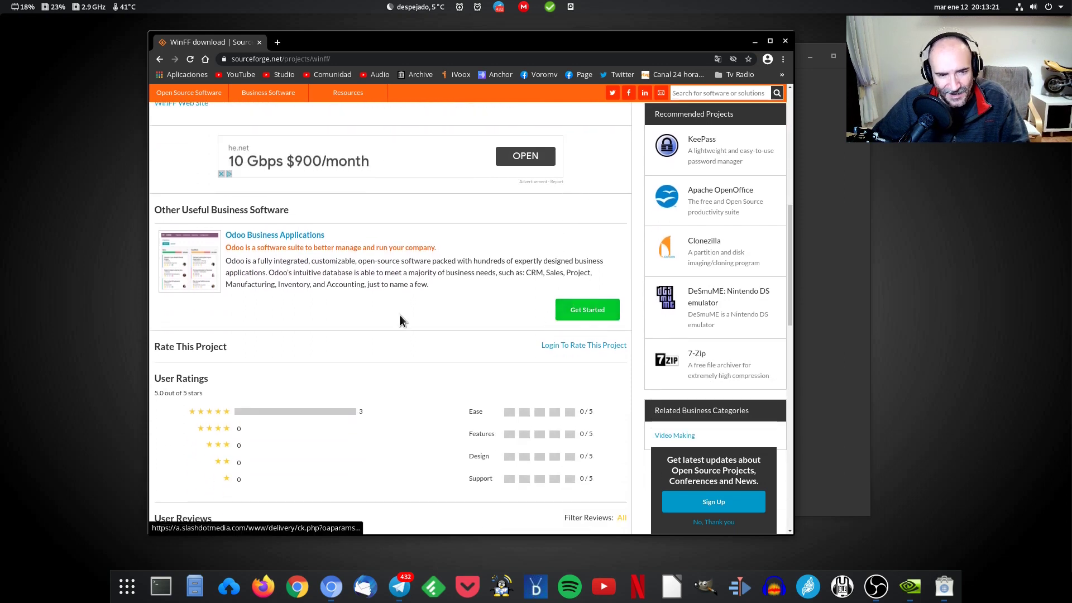
scroll(382, 323, "down", 2)
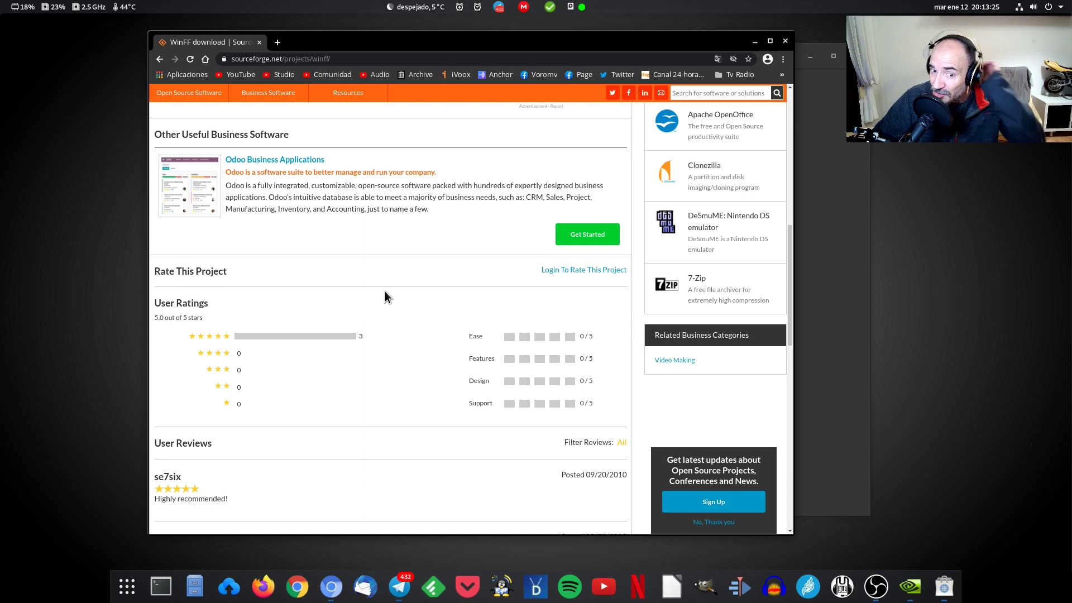
scroll(385, 286, "down", 6)
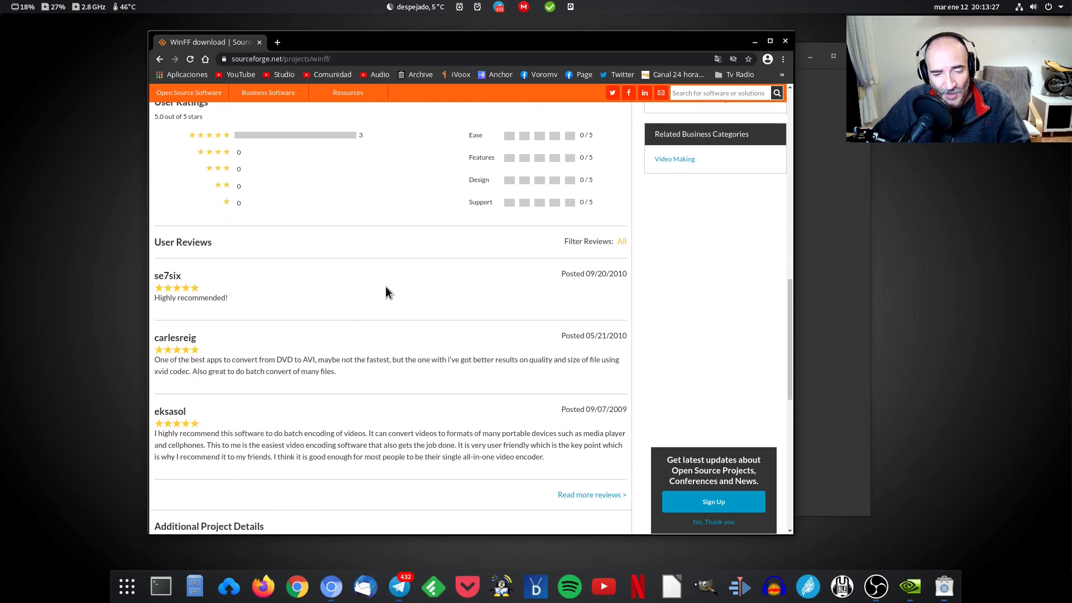
scroll(385, 287, "up", 7)
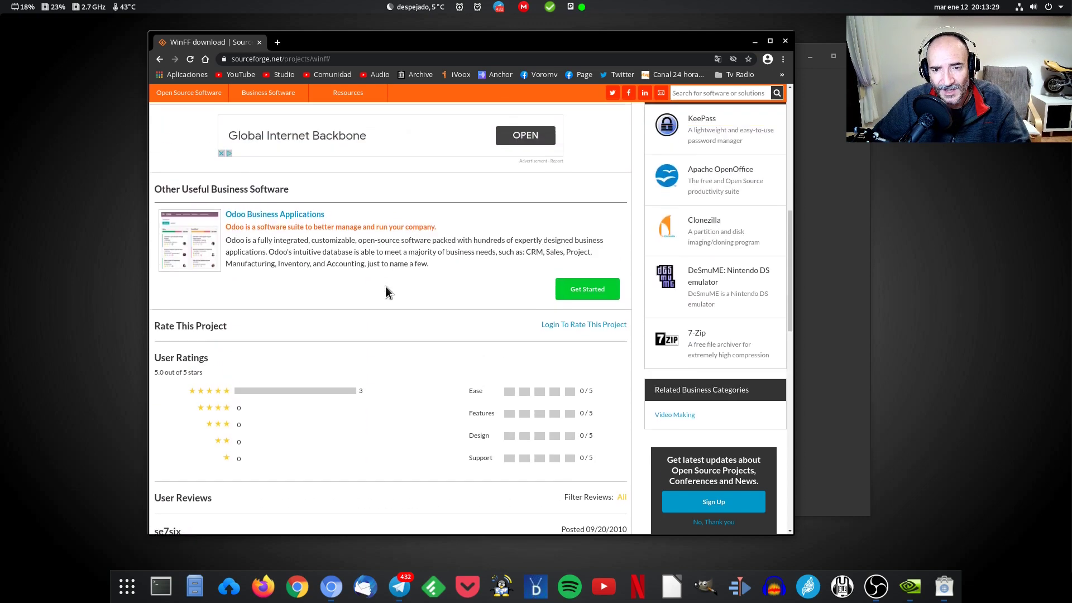
scroll(385, 286, "up", 7)
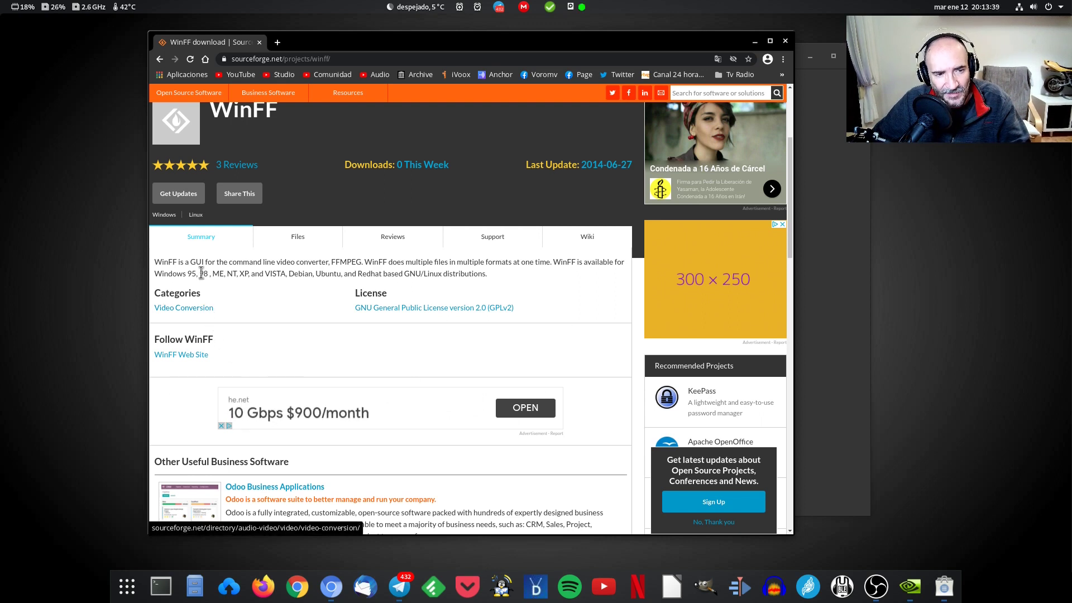
- Check the WinFF project's Files section on SourceForge and close the browser
left_click(320, 241)
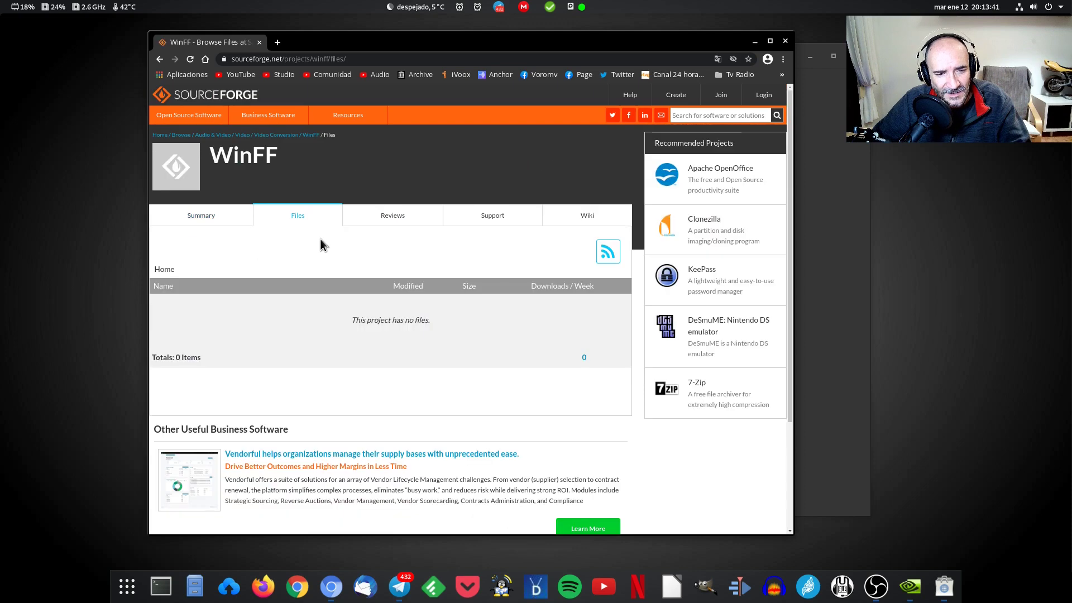
scroll(424, 391, "down", 3)
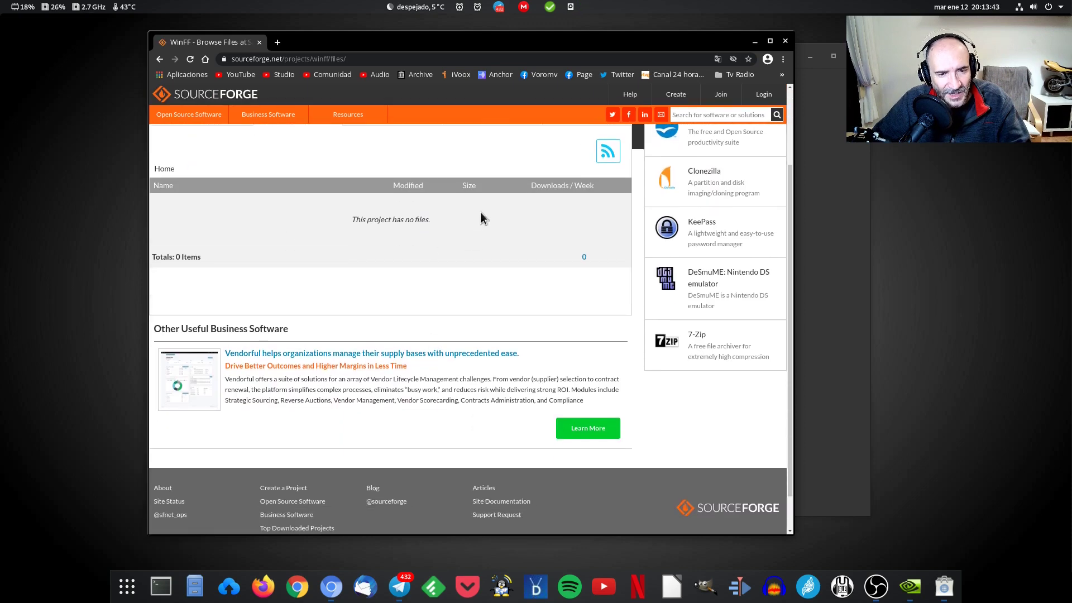
scroll(458, 302, "up", 3)
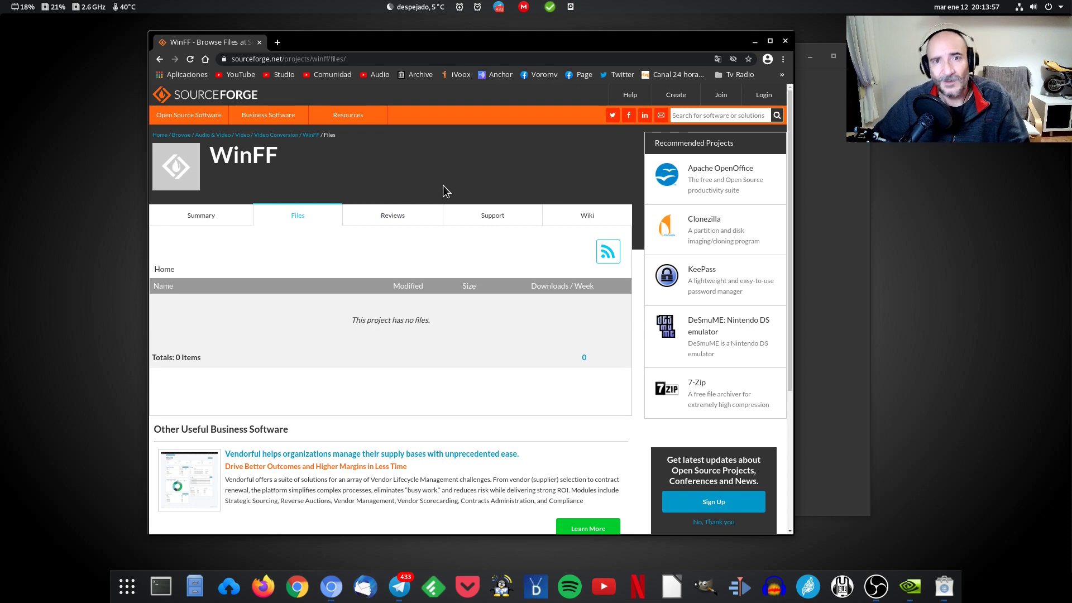
left_click(259, 43)
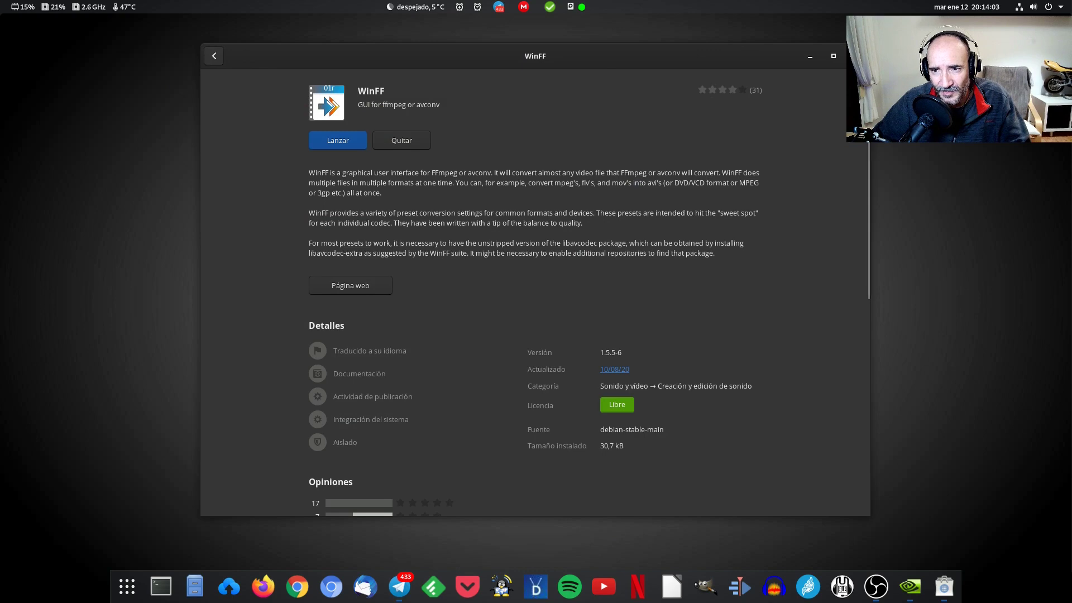
- Close the software center and launch WinFF from the desktop's application search
key("ctrl+q")
key("super")
type("wil")
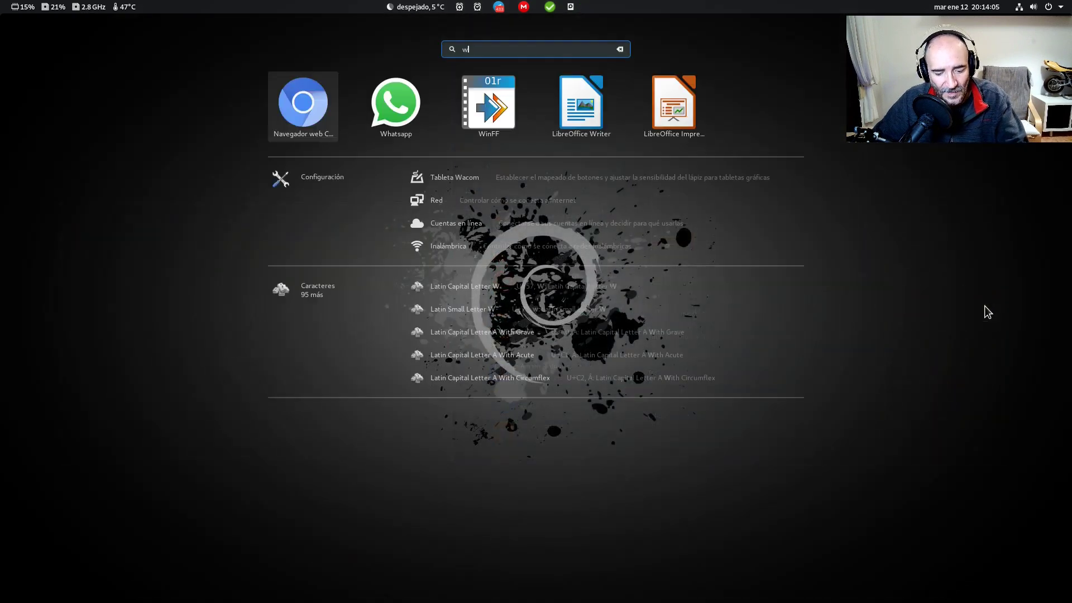
left_click(517, 128)
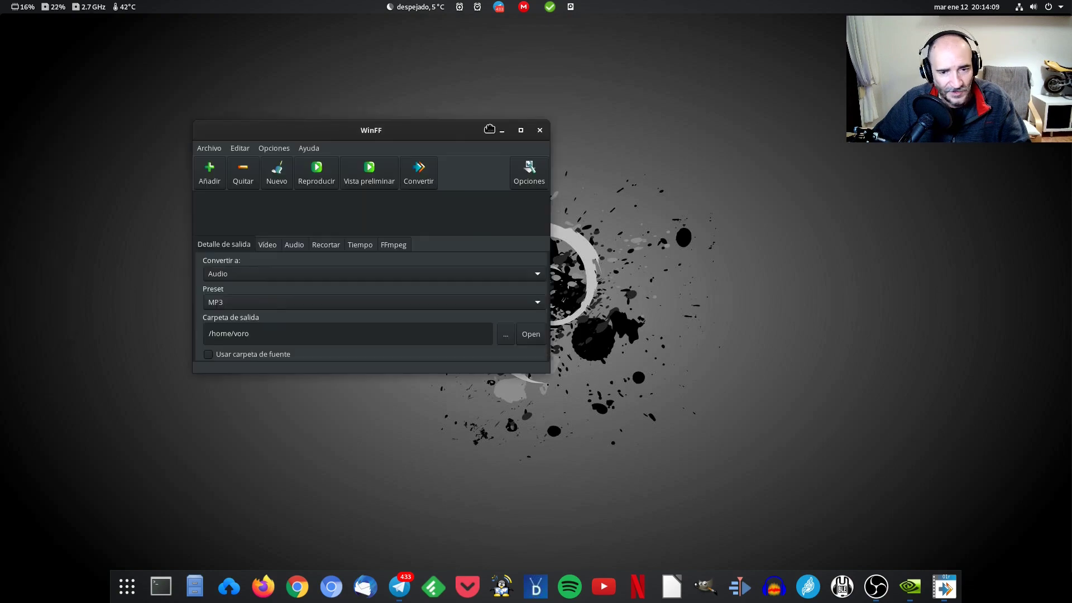
- Enlarge the WinFF window and reposition it near the middle of the desktop
left_click_drag(404, 125, 420, 81)
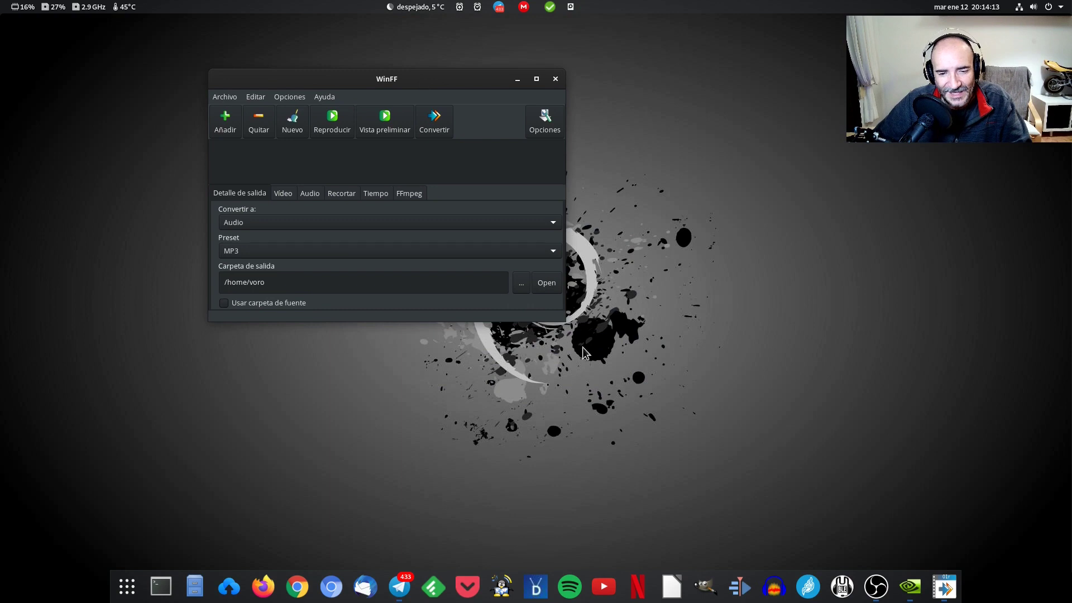
left_click_drag(565, 321, 643, 417)
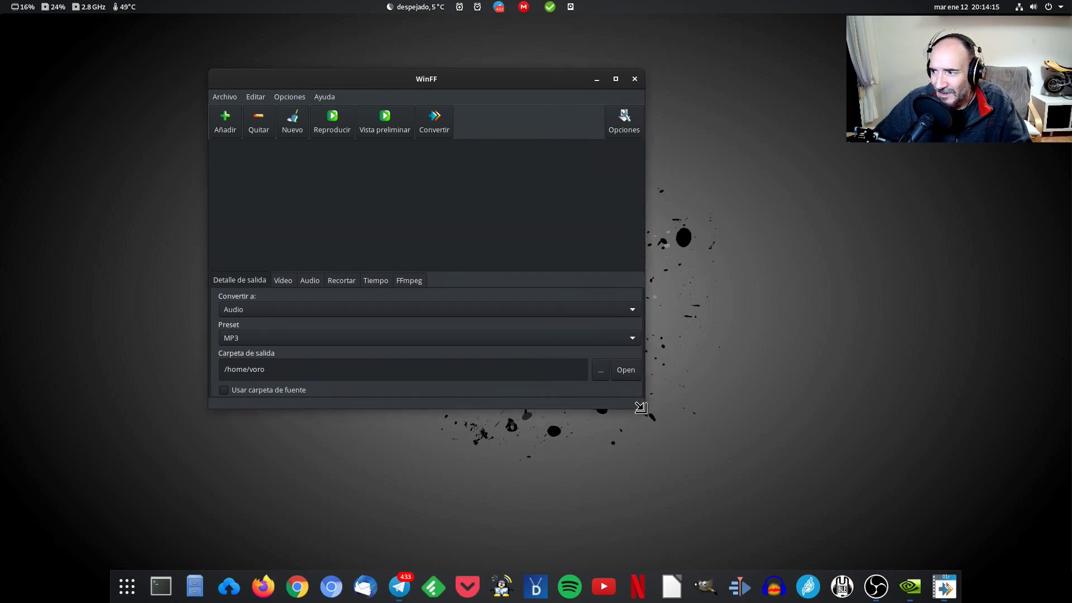
left_click_drag(376, 84, 349, 85)
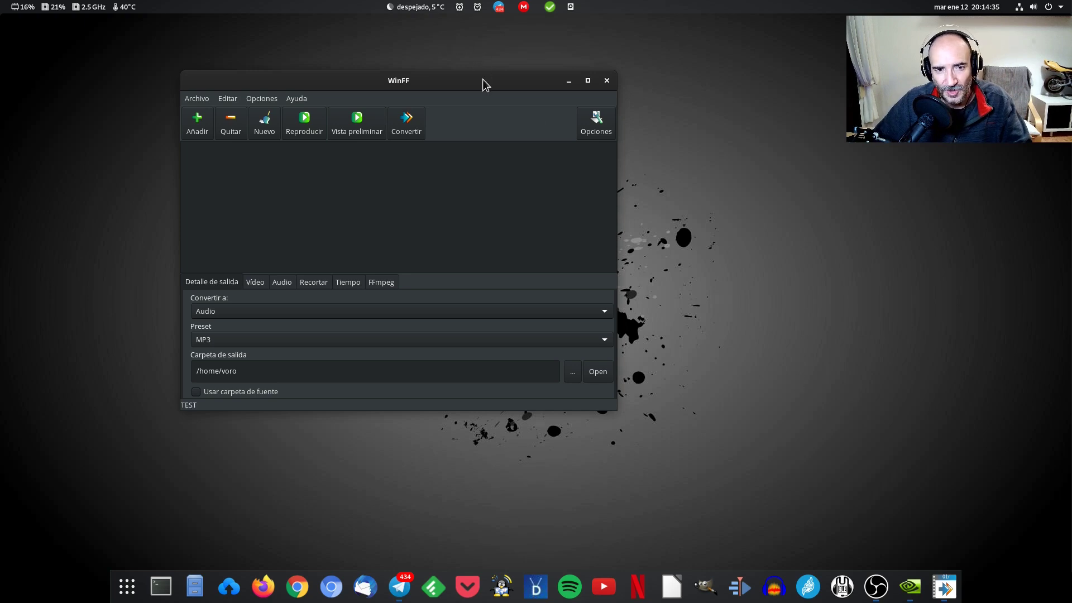
left_click_drag(482, 81, 578, 131)
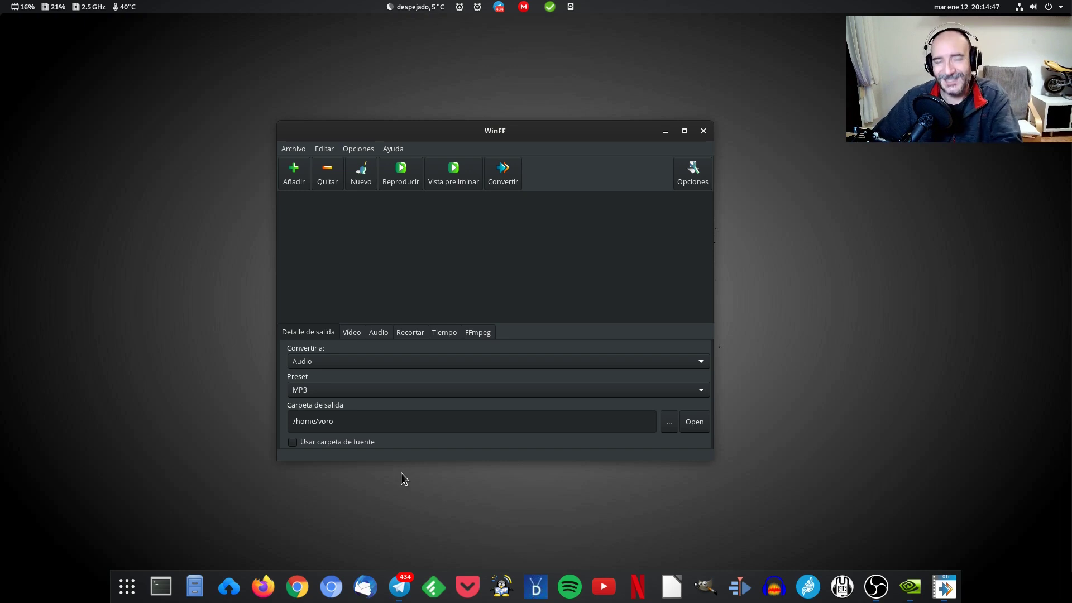
- Switch to the file manager and select VID_20200517_130020.mp4 in the Trabajo/Reparacion carbus fazer folder
left_click(195, 587)
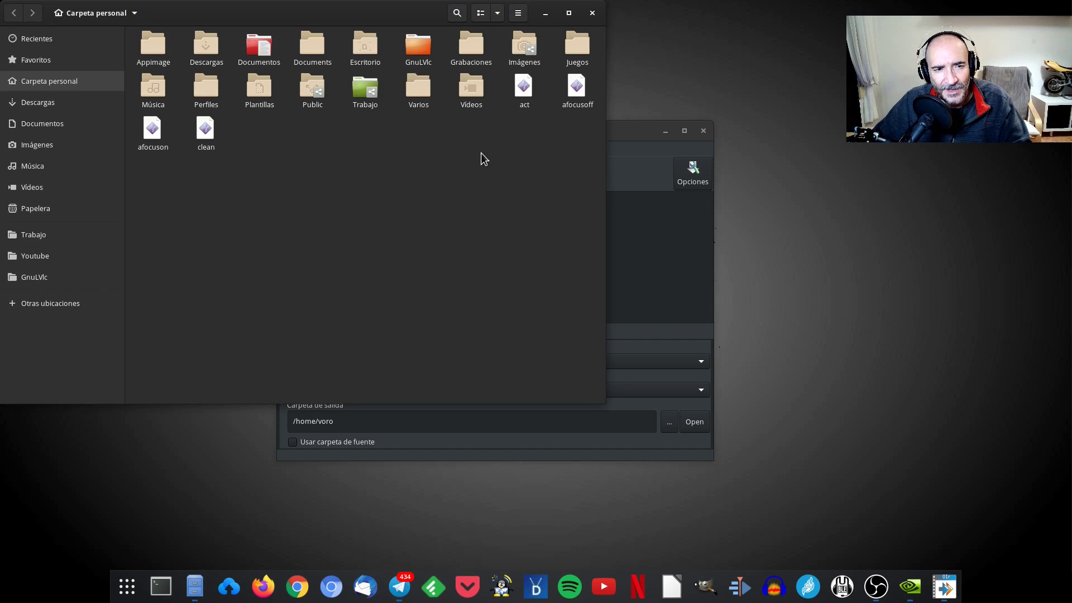
left_click(367, 88)
double_click(366, 87)
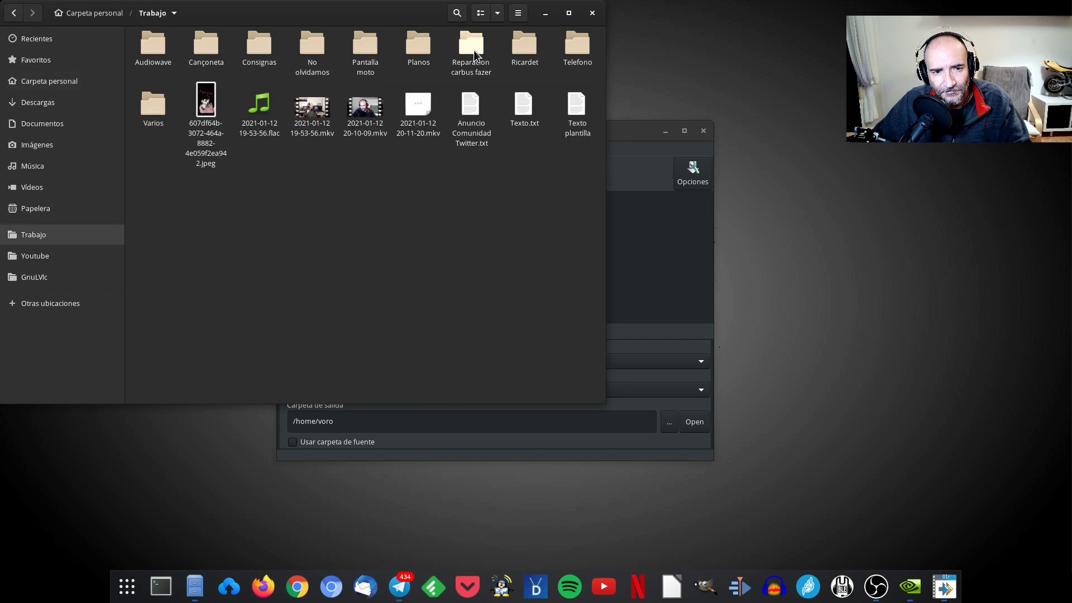
double_click(473, 49)
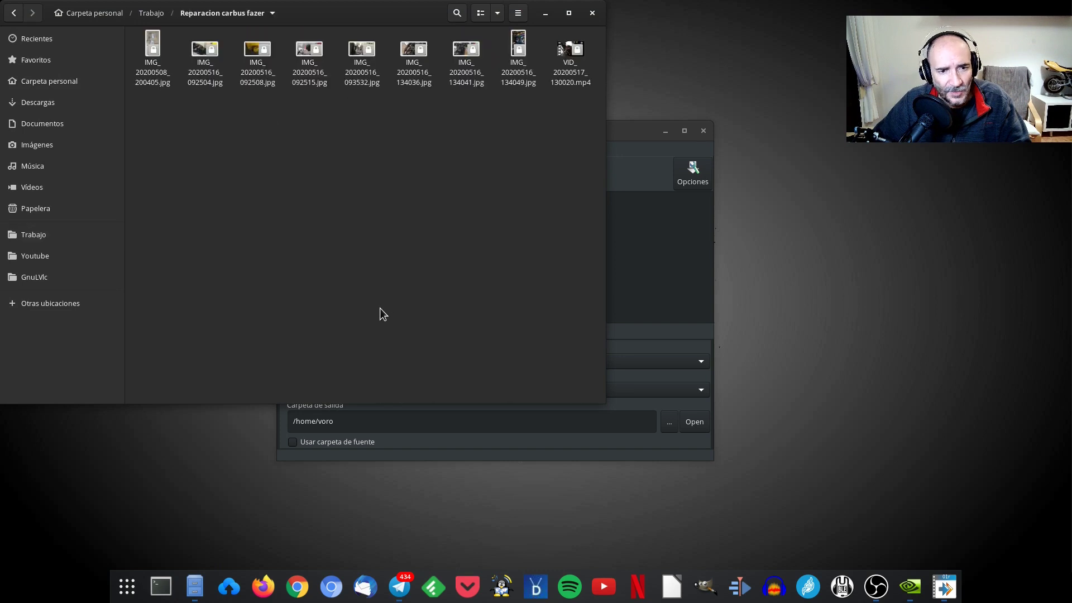
left_click(562, 49)
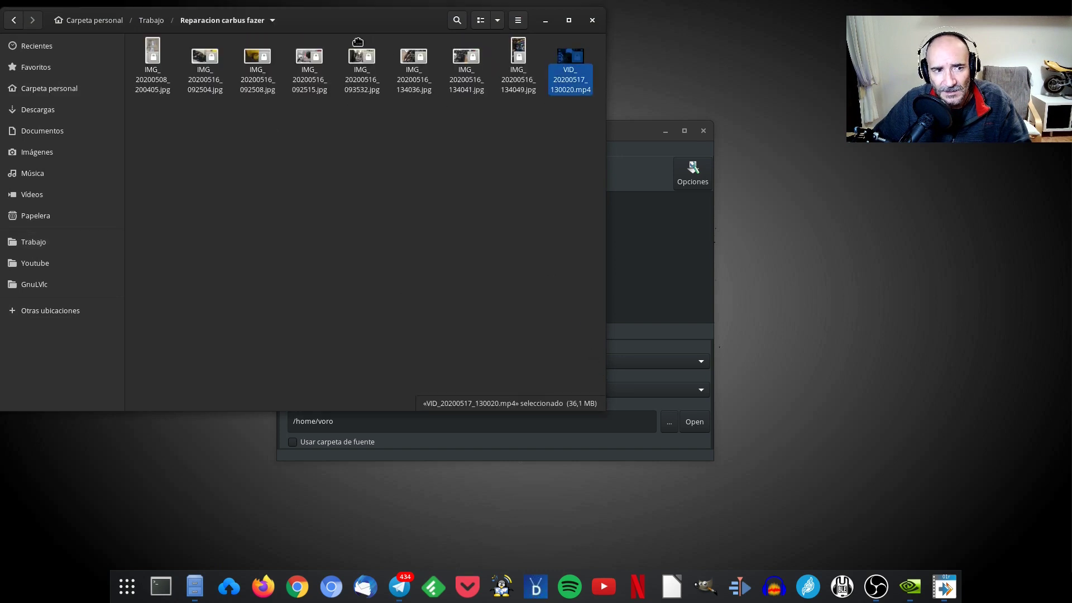
- Arrange the file manager and WinFF windows side by side and add VID_20200517_130020.mp4 to WinFF's conversion list
left_click_drag(369, 25, 298, 51)
left_click_drag(570, 139, 847, 130)
left_click_drag(515, 96, 708, 241)
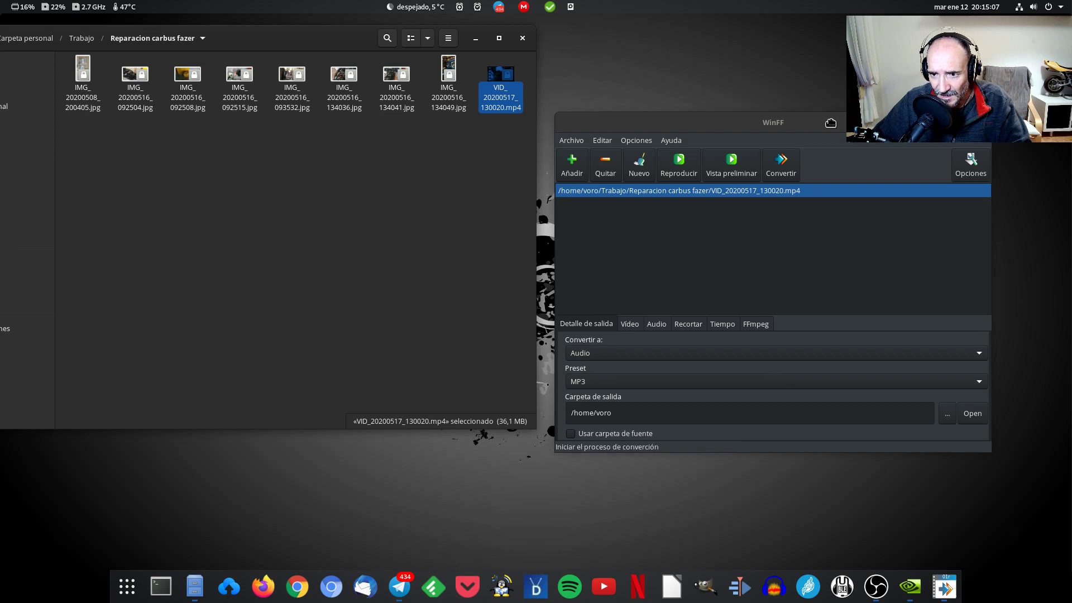
left_click_drag(830, 123, 702, 113)
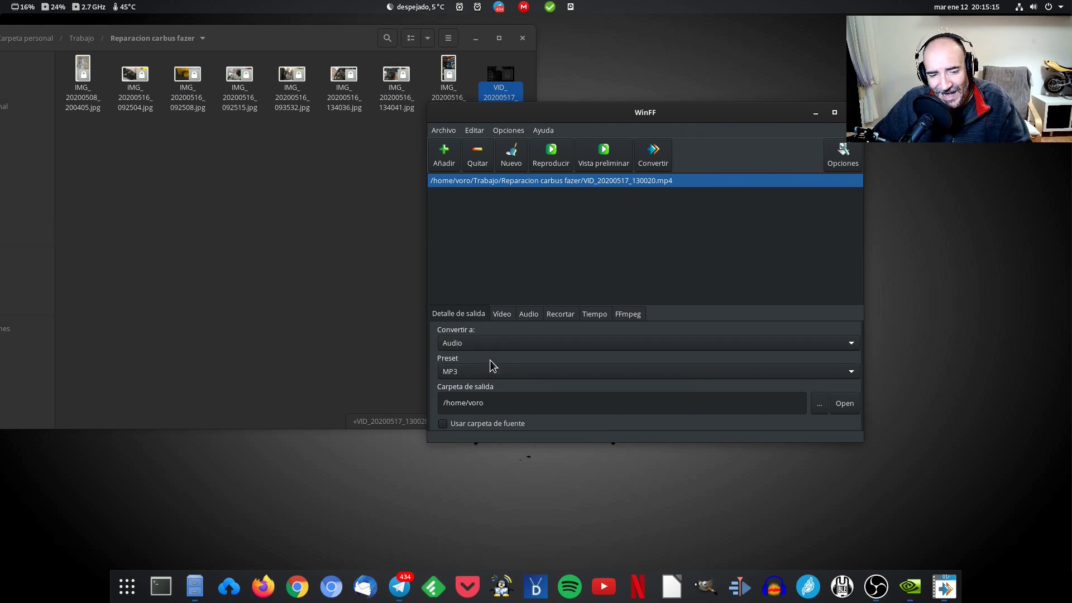
- Review the available audio presets and the audio encoding settings for the loaded video
left_click(481, 373)
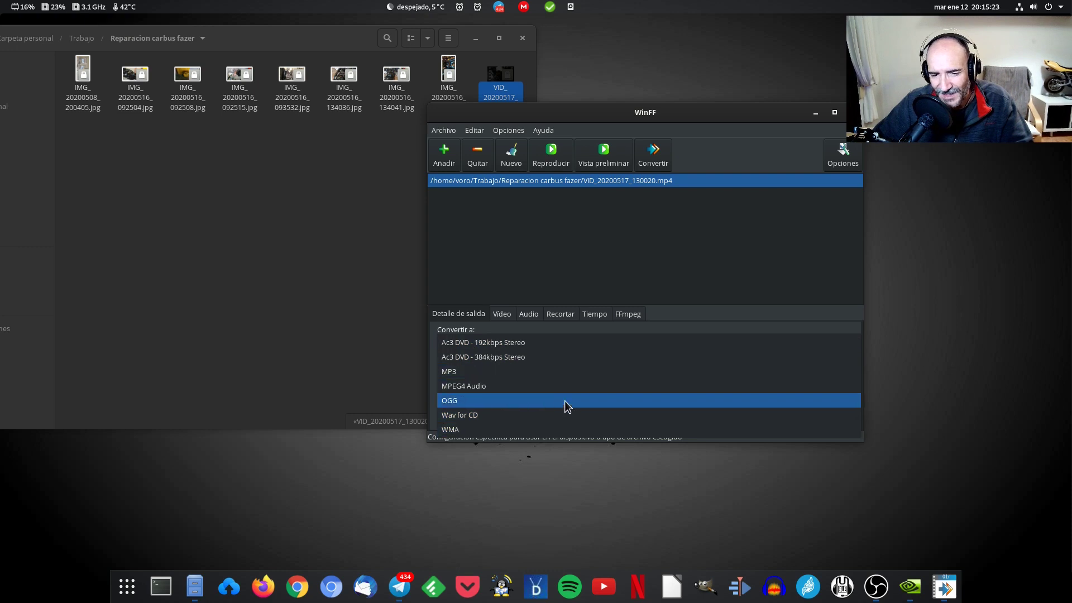
left_click(458, 400, "ctrl")
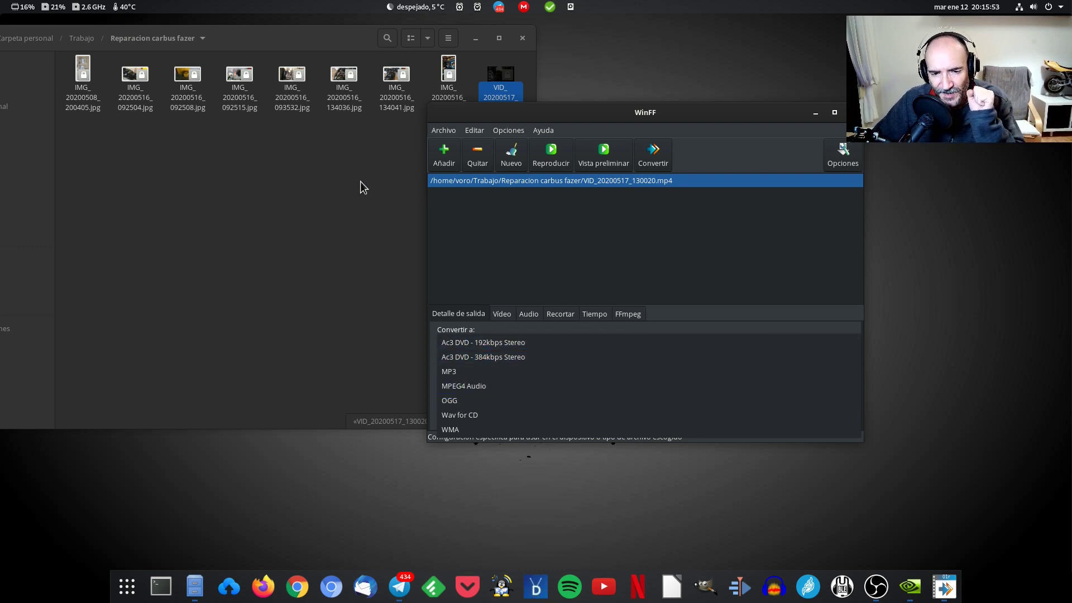
left_click(527, 313)
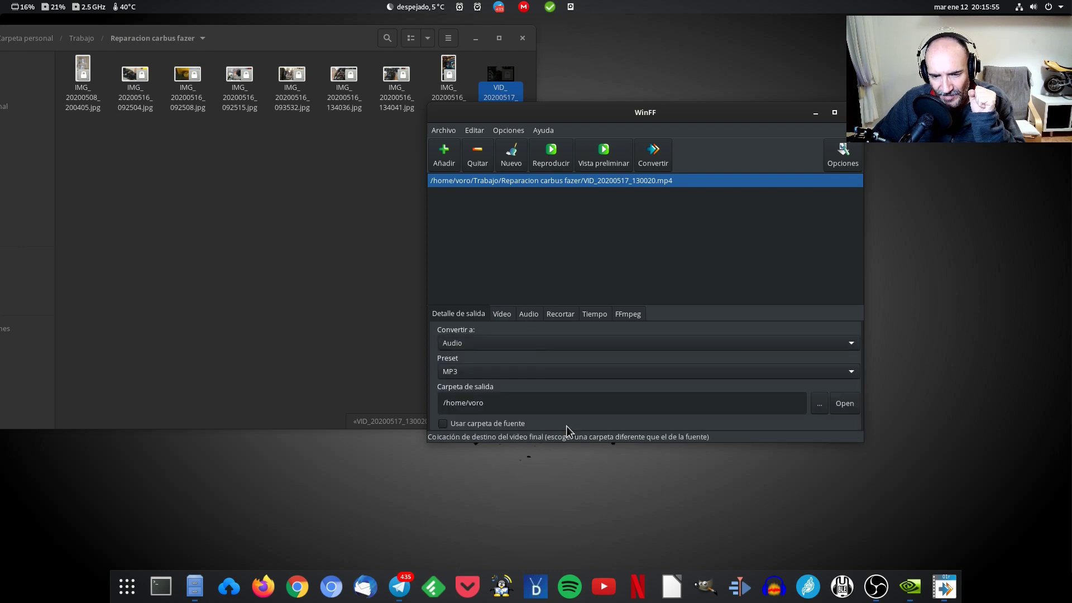
left_click(530, 316)
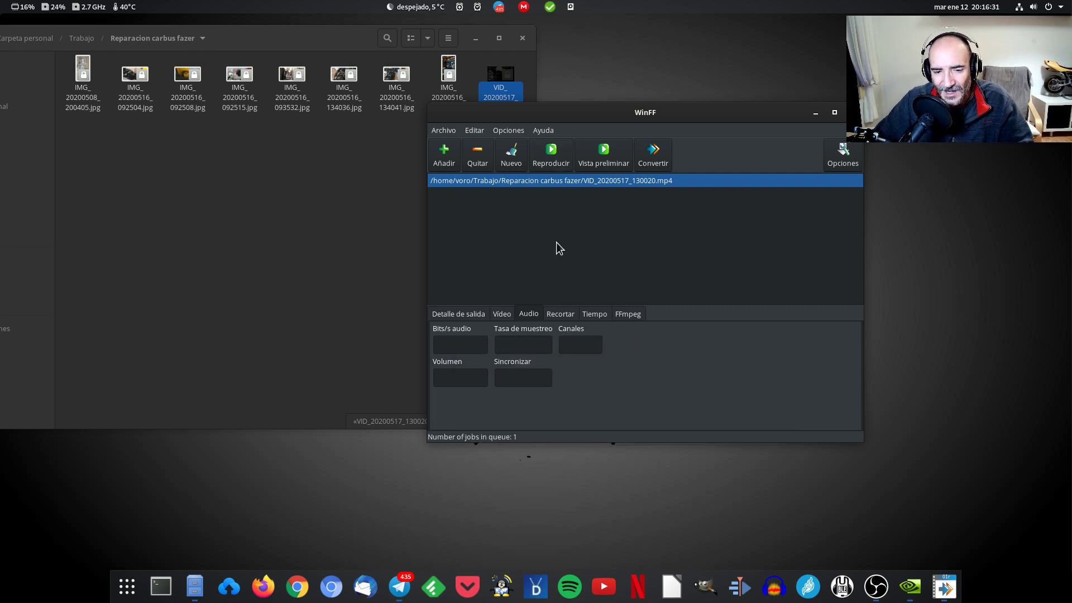
- Return to the output details and set the audio conversion preset to OGG
left_click(482, 316)
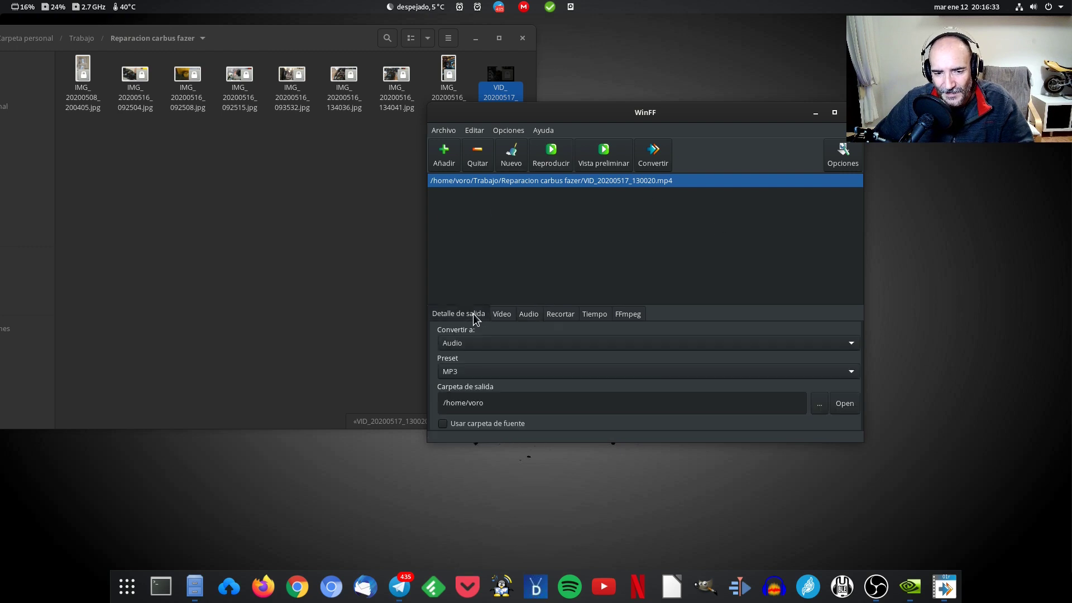
left_click(484, 370)
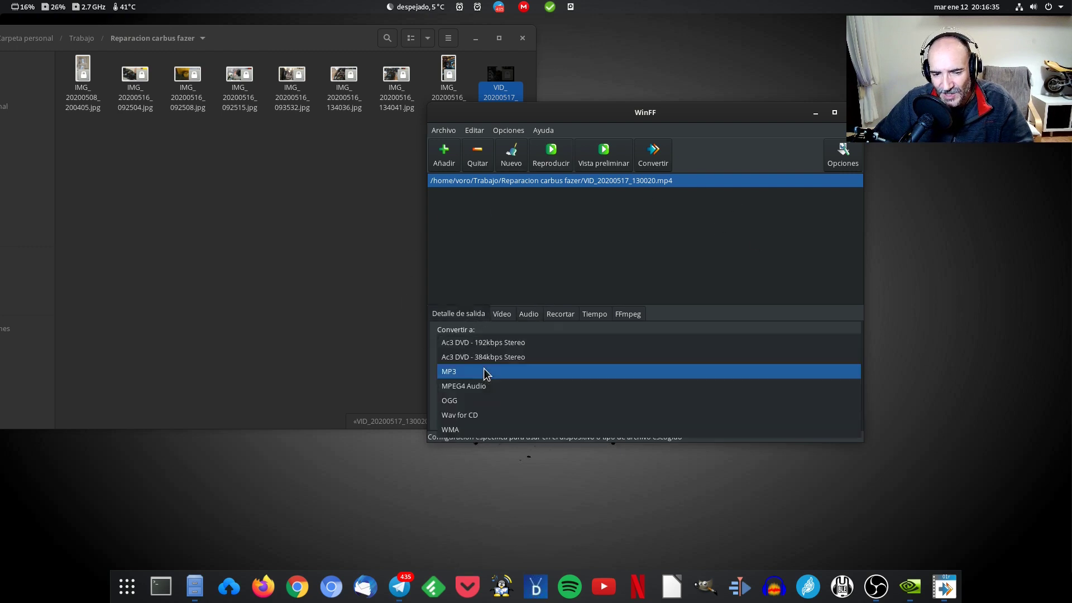
left_click(460, 399)
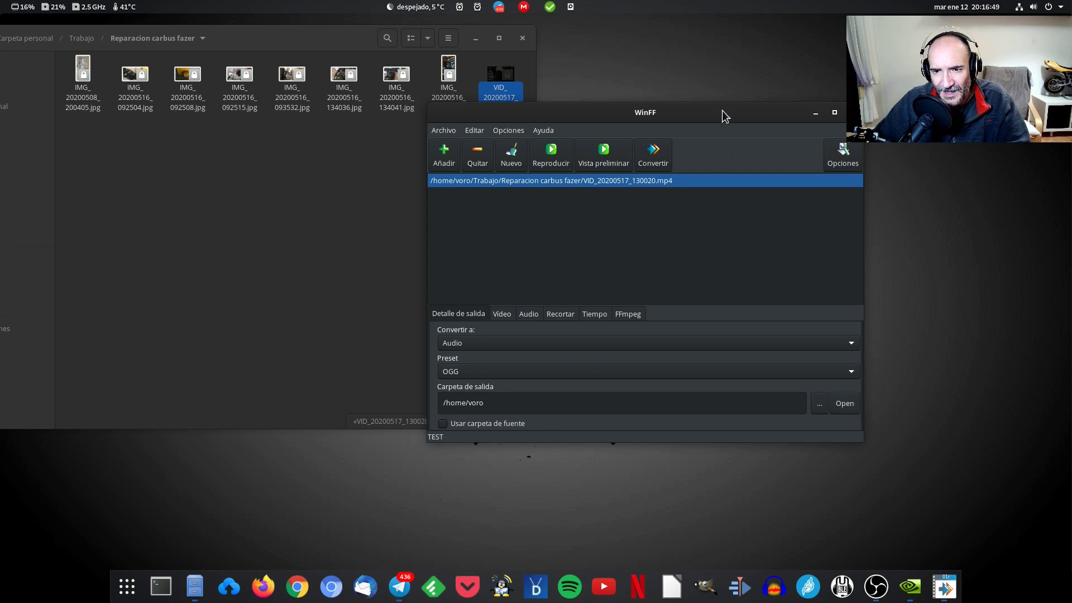
- Use the source folder for the output and convert VID_20200517_130020.mp4 to OGG
left_click_drag(722, 112, 655, 109)
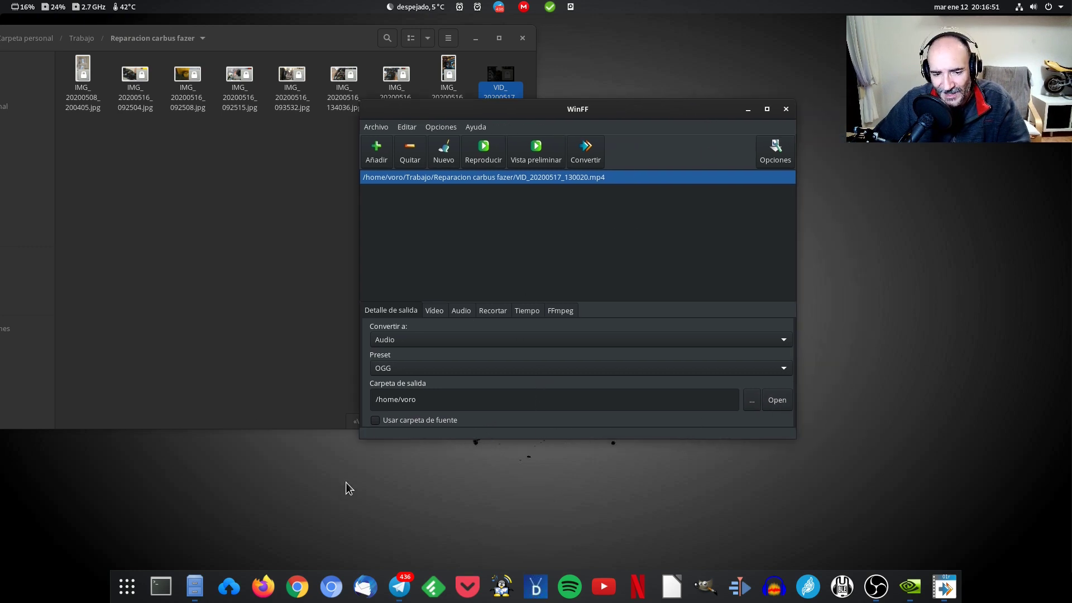
left_click(374, 420)
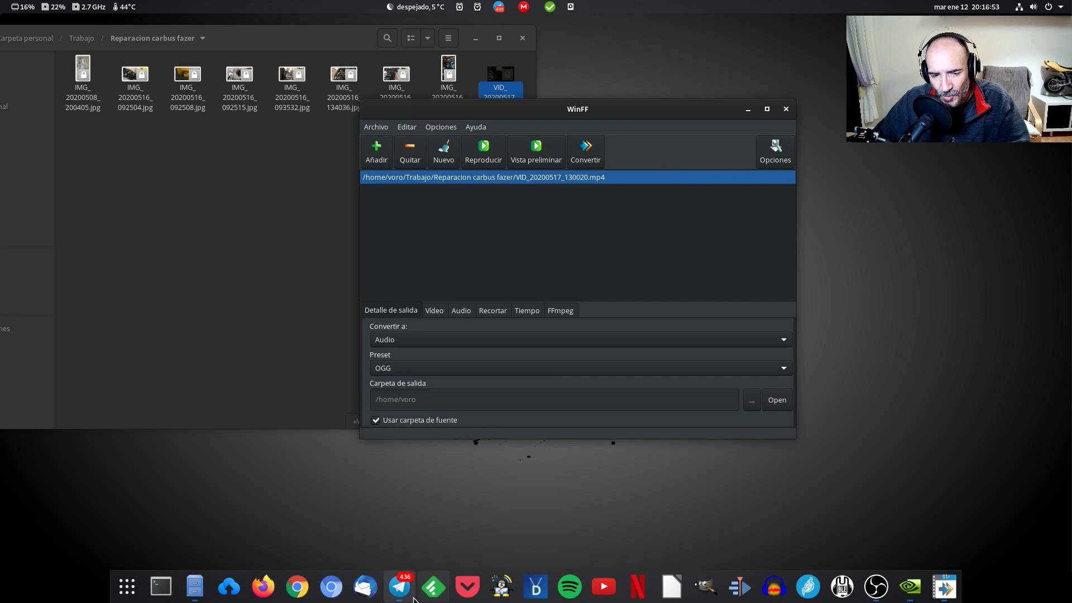
left_click(584, 155)
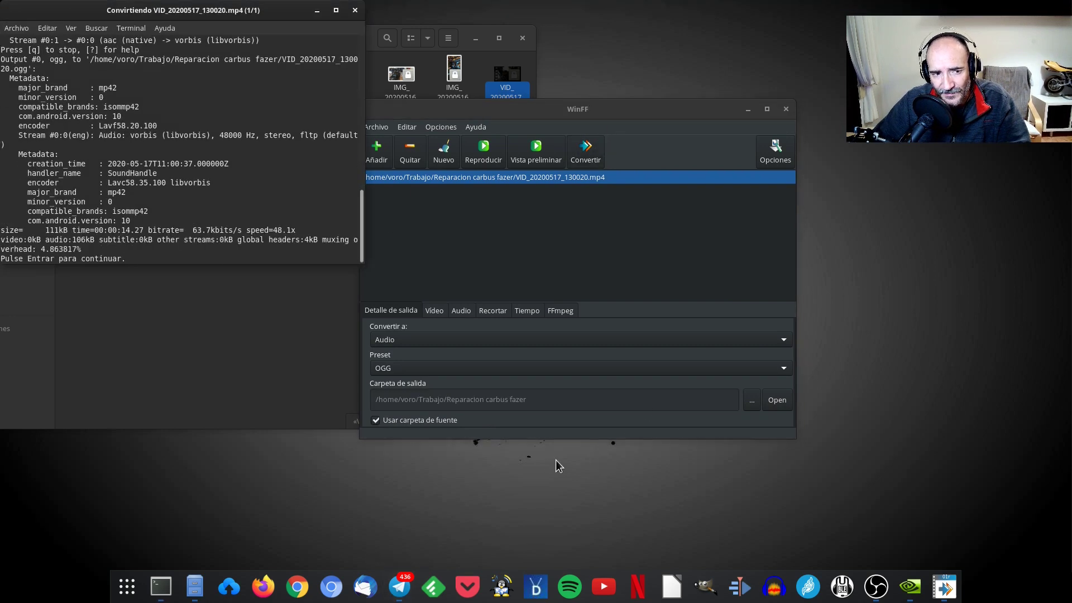
- Dismiss the finished conversion terminal and select VID_20200517_130020.ogg in the file manager
left_click(303, 362)
left_click_drag(340, 41, 740, 112)
left_click(218, 259)
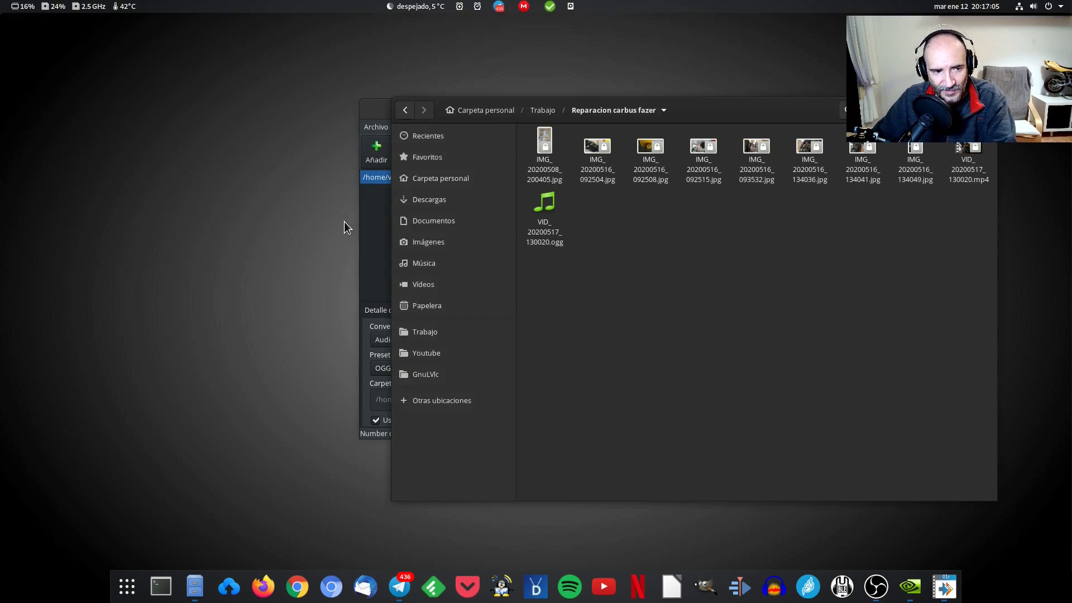
key("Return")
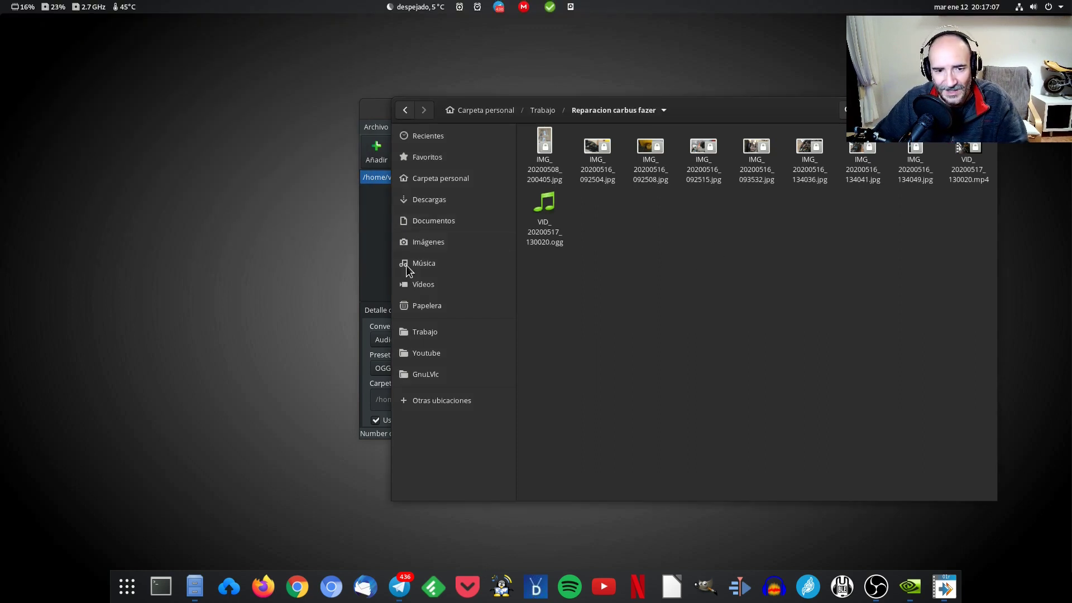
left_click(552, 237)
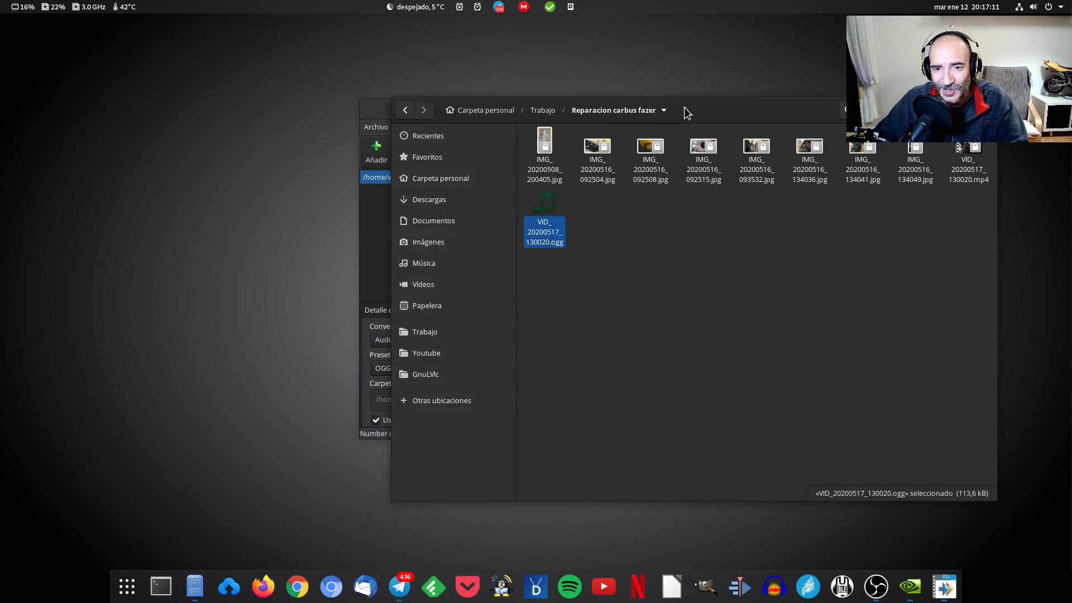
- Bring WinFF forward, move it away from the file manager, and run the OGG conversion again
left_click(373, 241)
left_click_drag(563, 111, 292, 82)
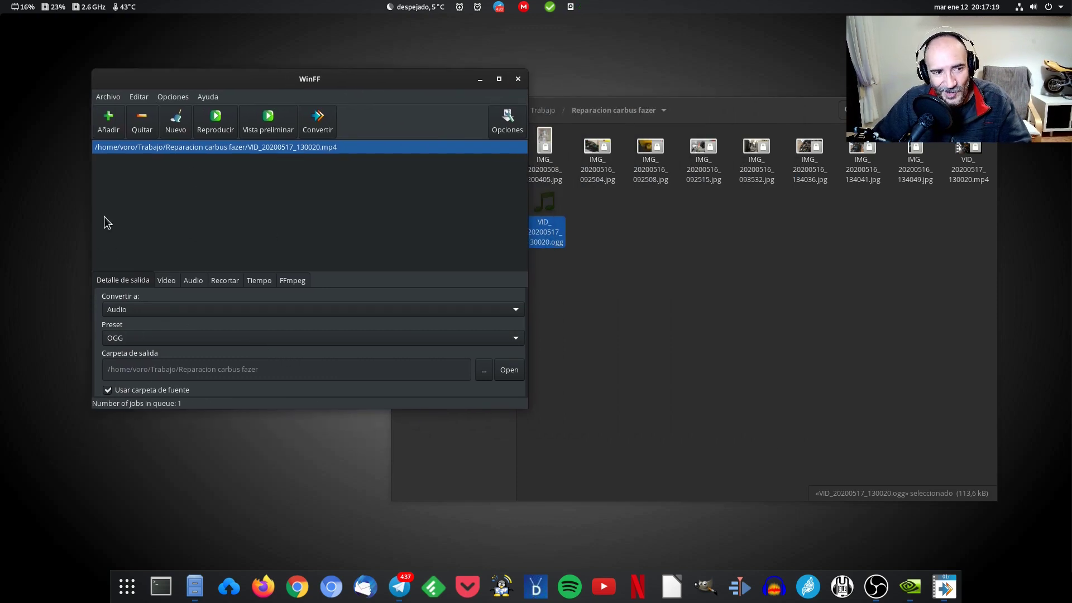
left_click(311, 125)
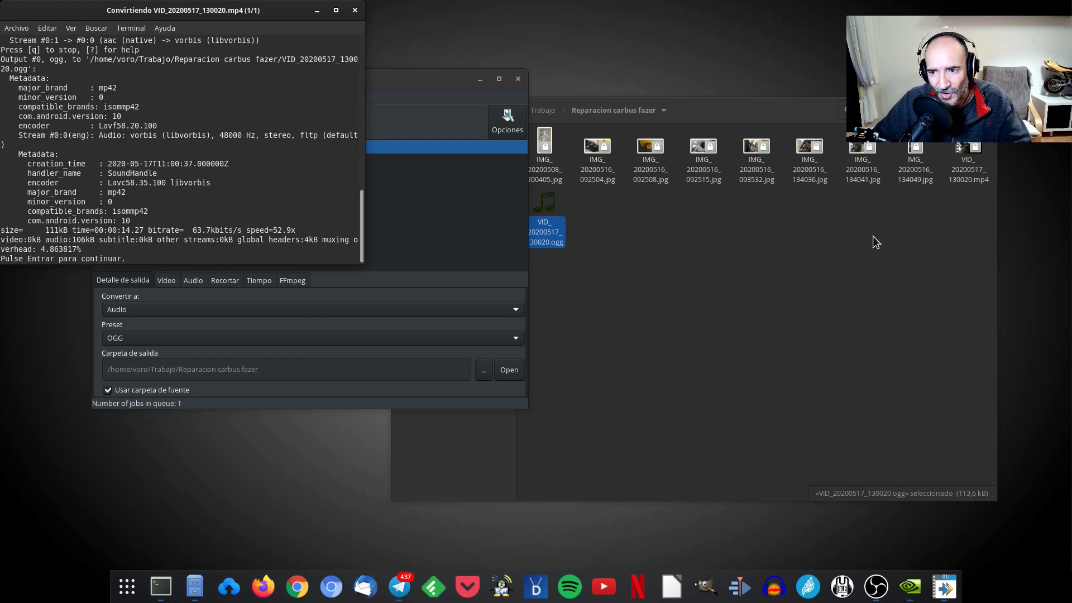
- Inspect the sound and video properties of VID_20200517_130020.mp4, and close the conversion terminal
right_click(968, 171)
left_click(870, 344)
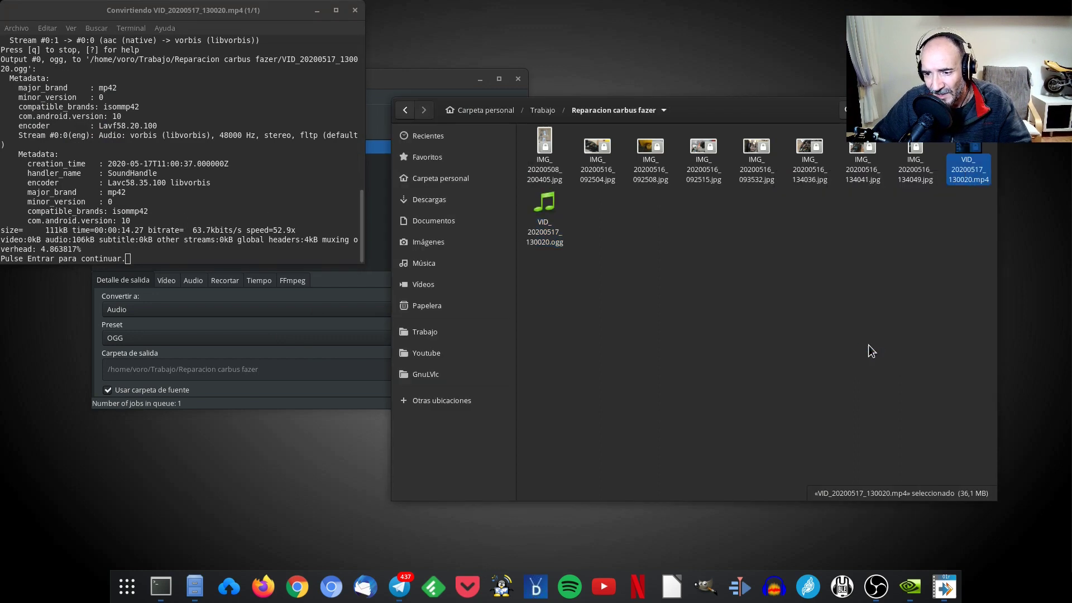
left_click(779, 183)
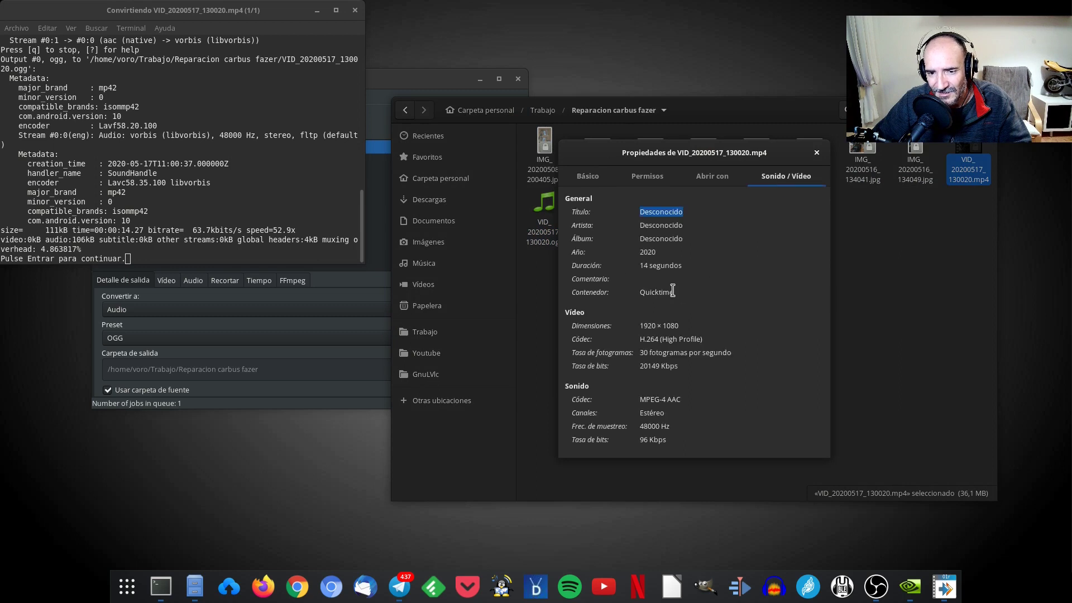
left_click(814, 155)
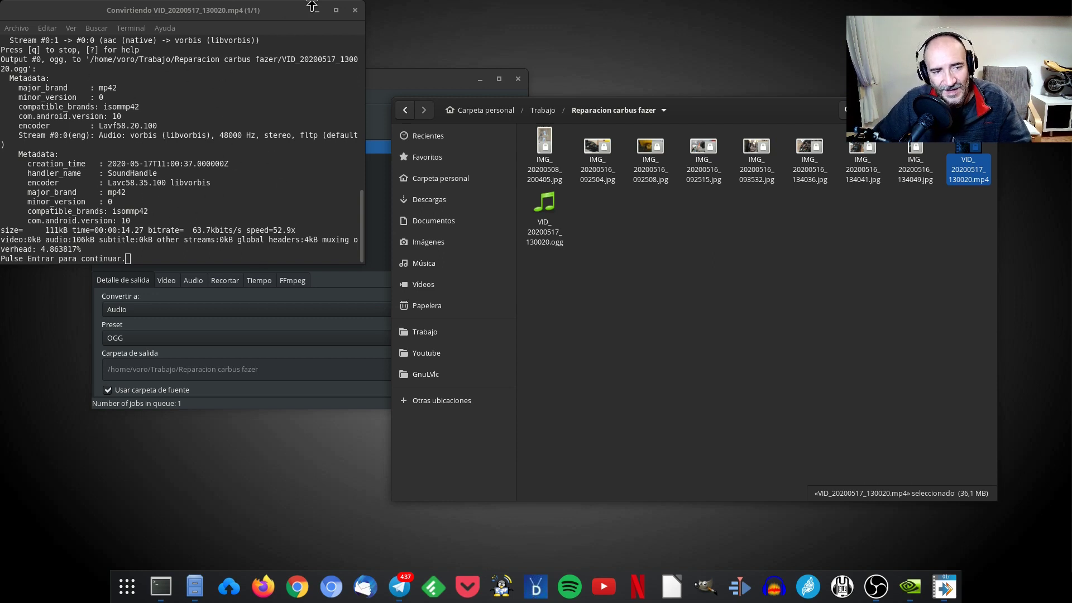
left_click(355, 11)
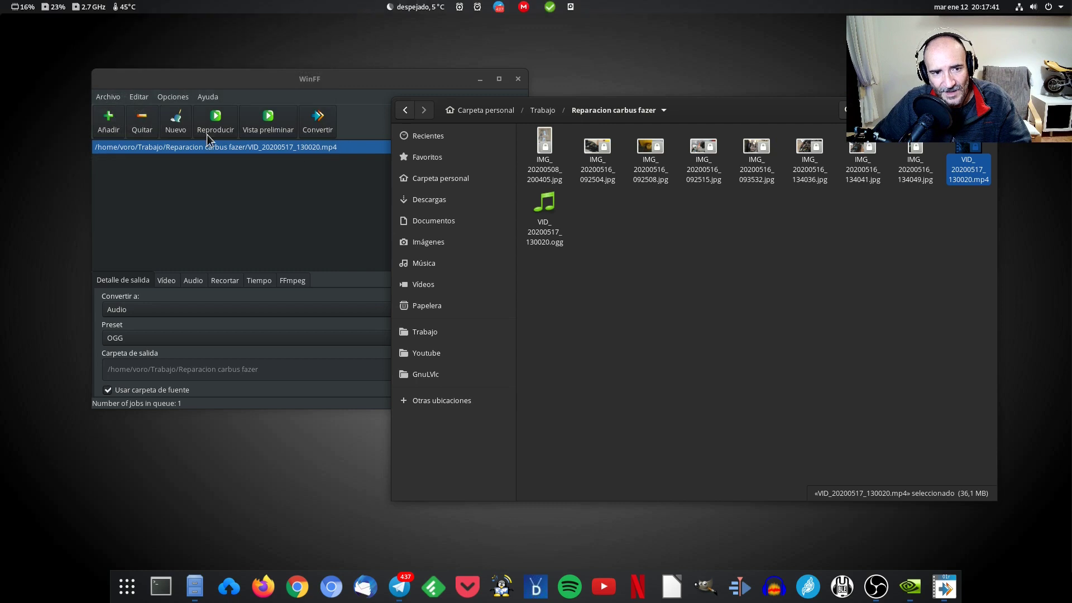
- Play VID_20200517_130020.ogg from the file manager and close the player
left_click(569, 269)
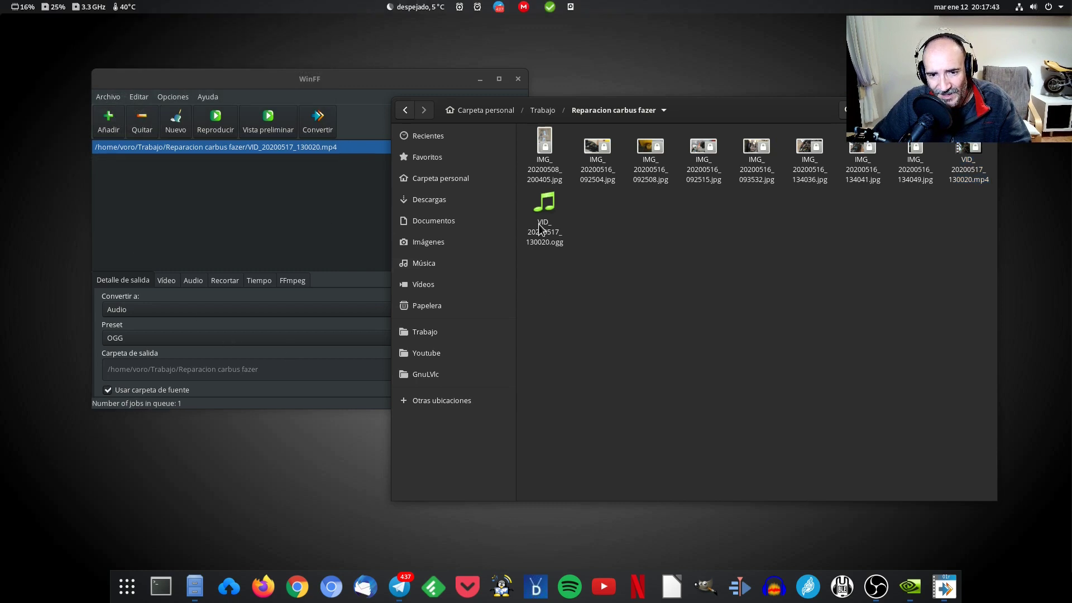
left_click(546, 240)
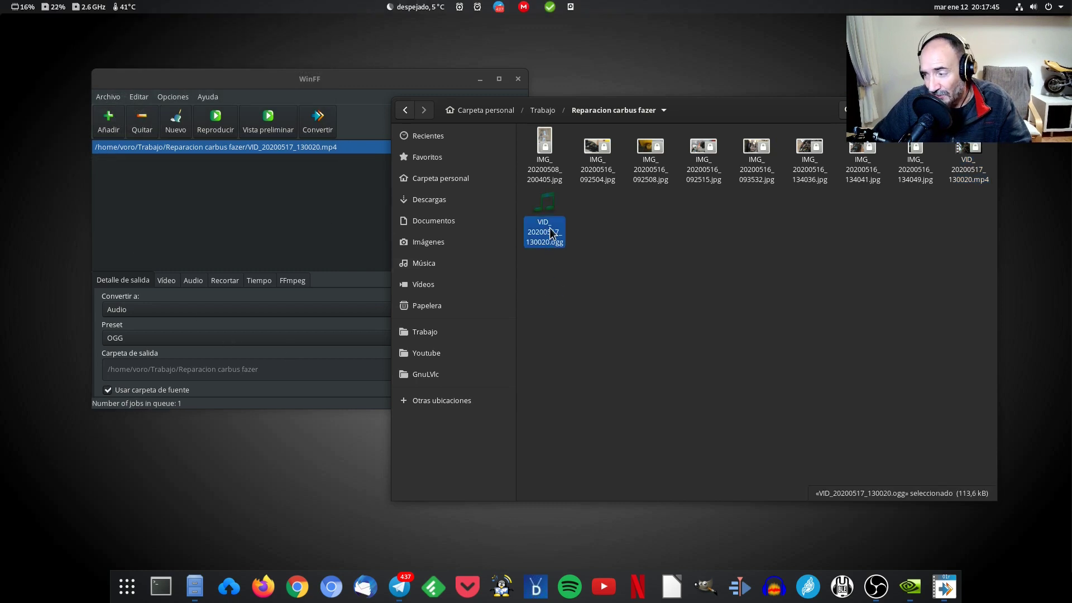
double_click(536, 243)
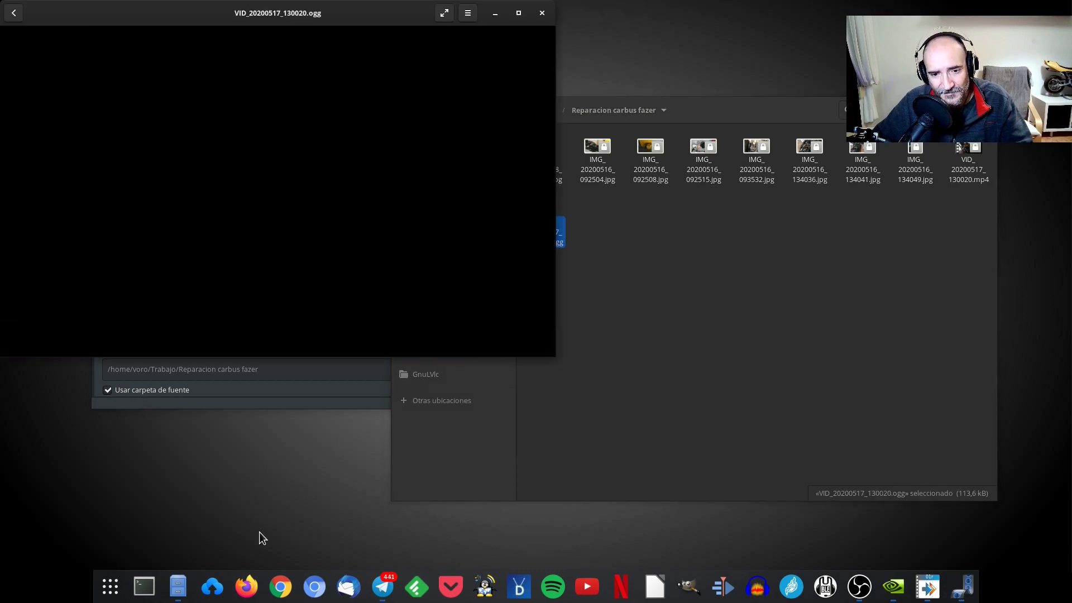
mouse_move(217, 280)
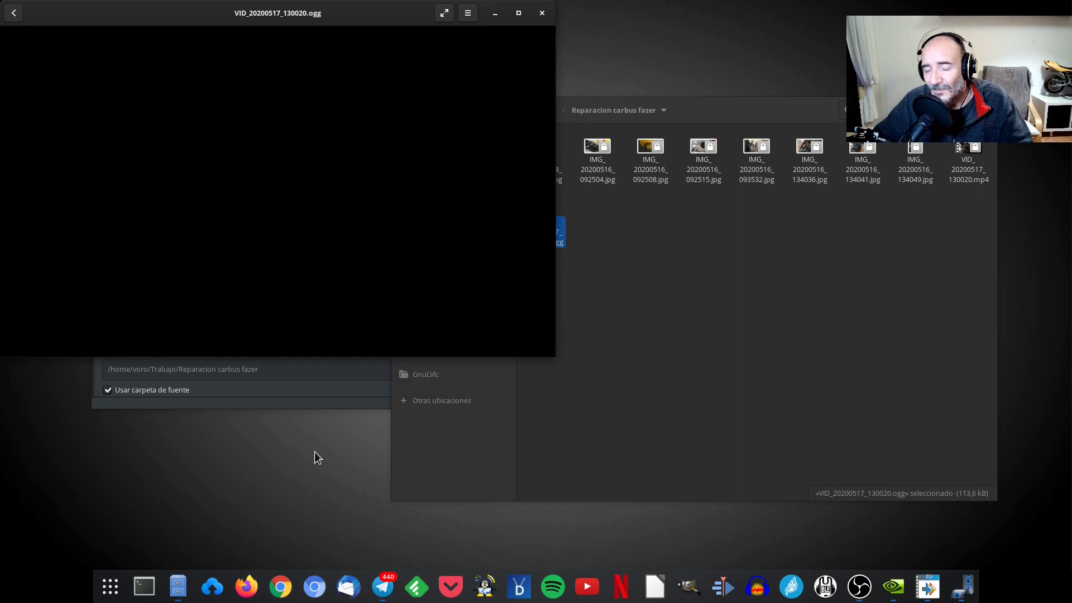
mouse_move(355, 107)
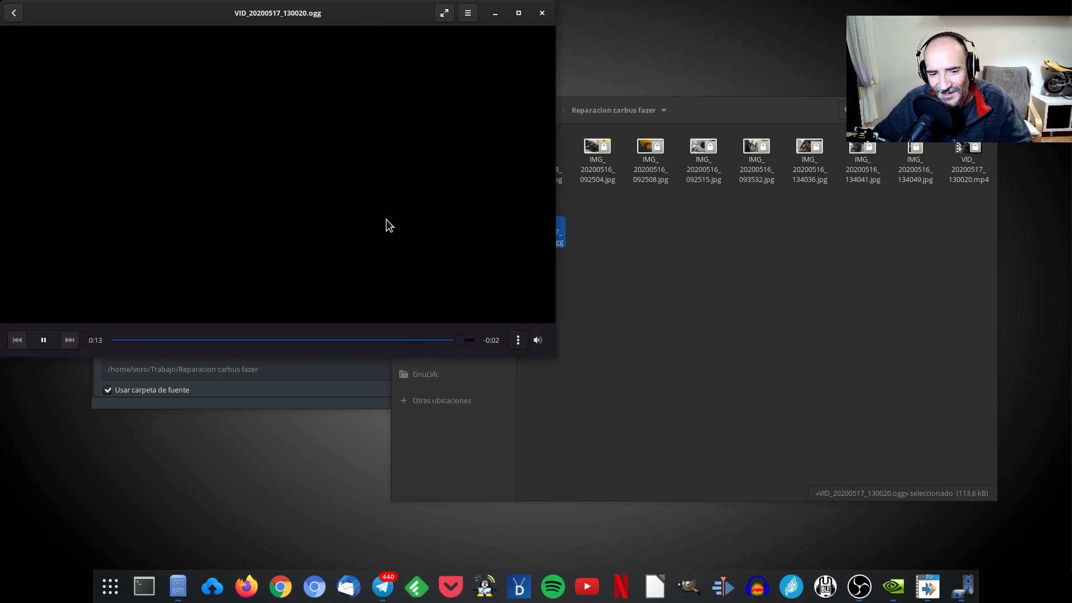
left_click(541, 14)
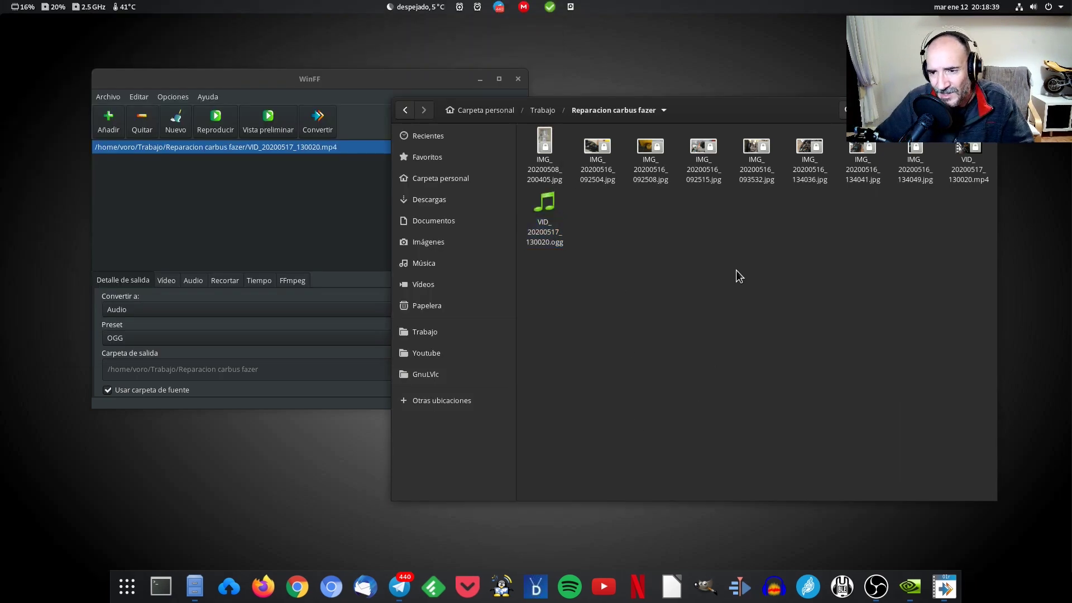
- Reposition the file manager and WinFF windows, and restart WinFF by searching the desktop applications for "win"
left_click_drag(736, 113, 751, 63)
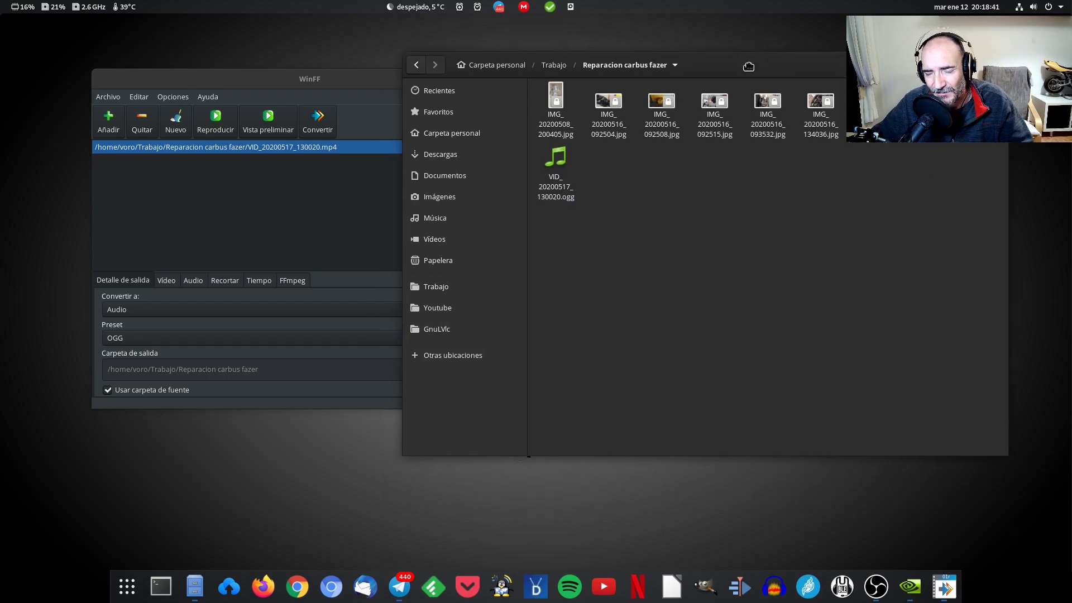
left_click_drag(420, 82, 486, 123)
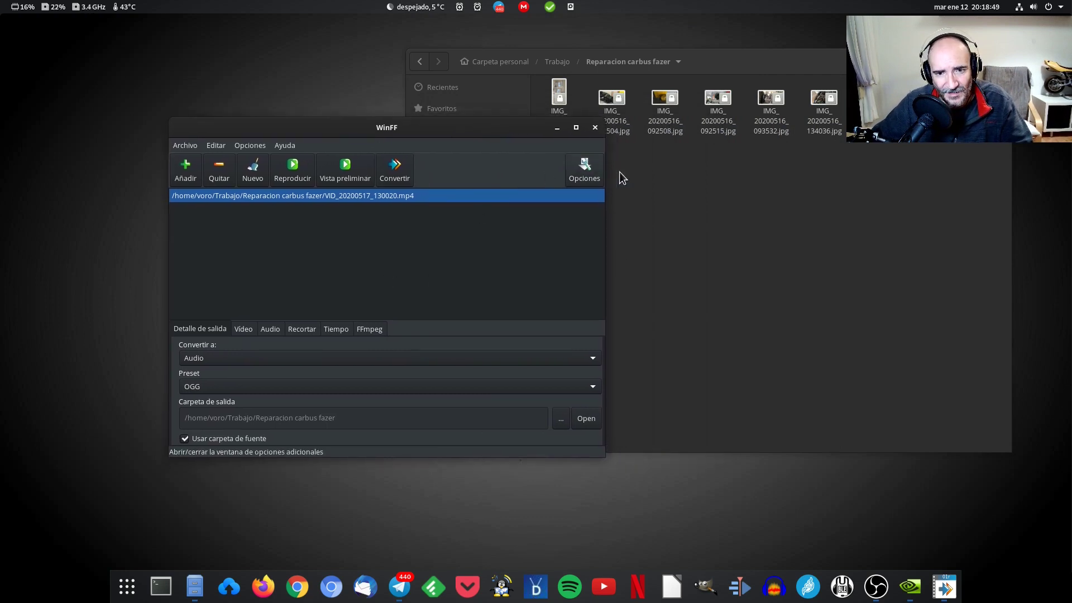
left_click(595, 128)
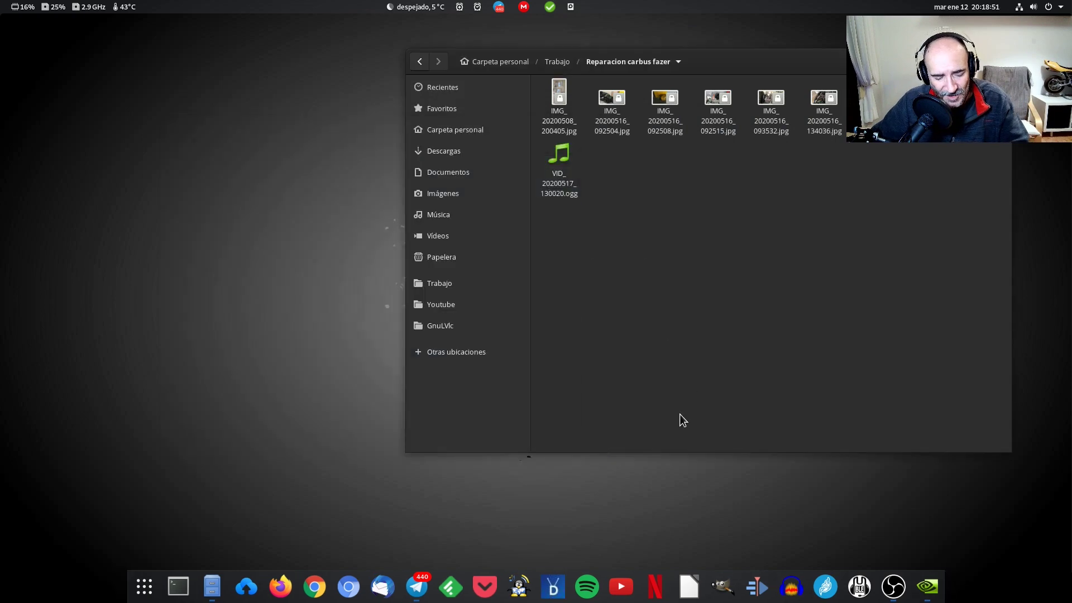
key("super")
type("win")
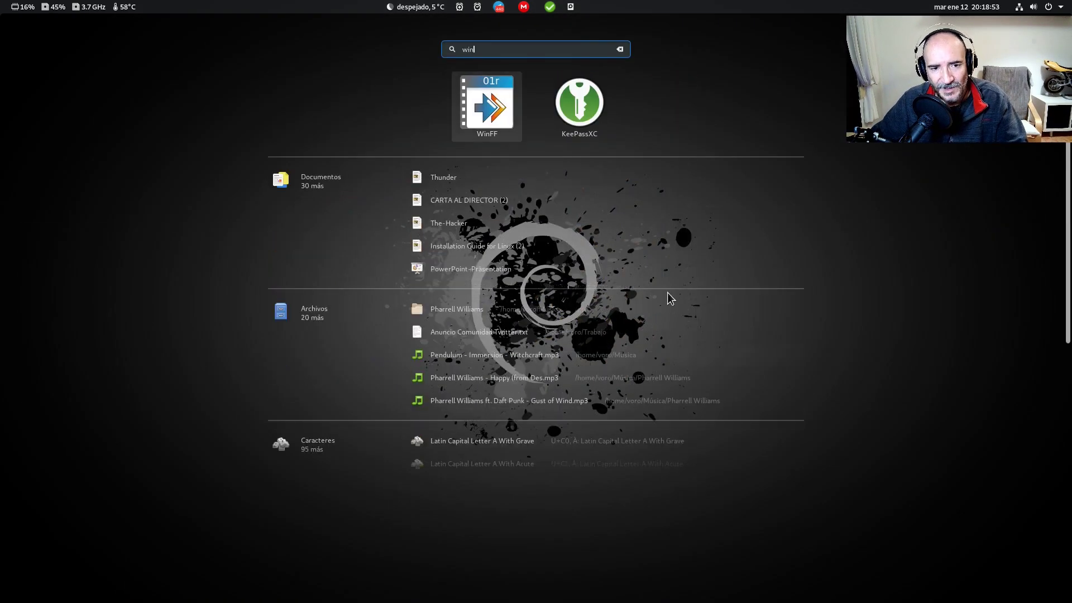
left_click(494, 103)
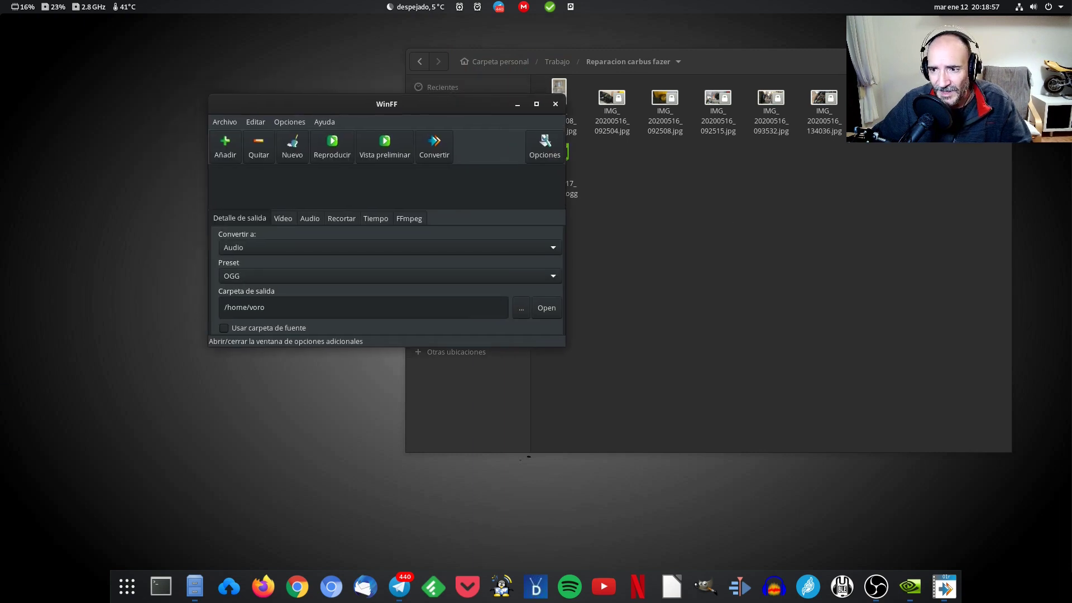
- Add VID_20200517_130020.mp4 to the restarted WinFF and convert it to OGG in its source folder
left_click_drag(559, 92, 352, 196)
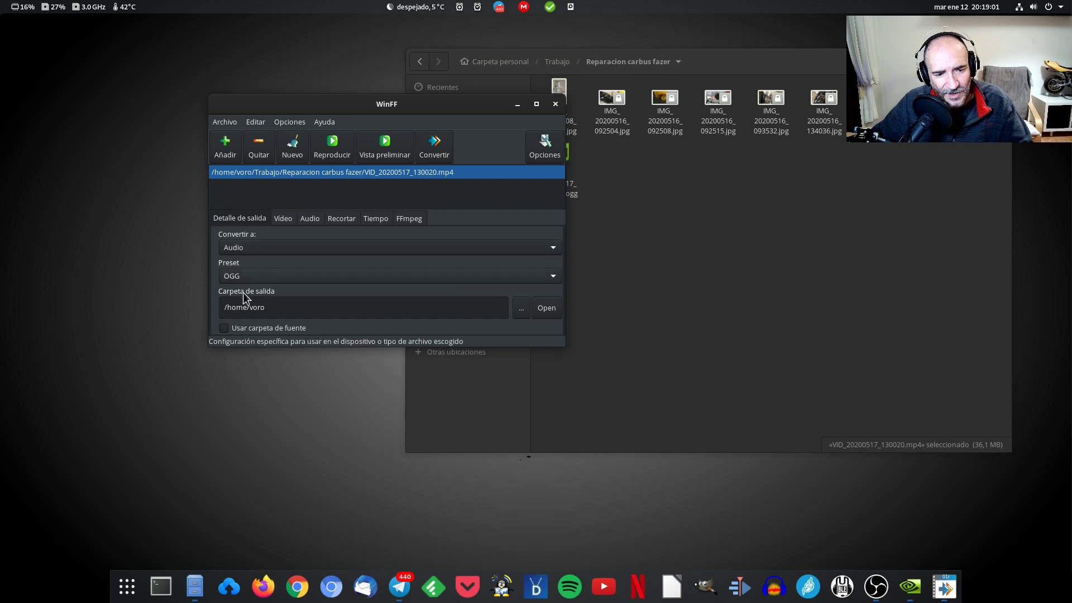
left_click(283, 328)
left_click(434, 146)
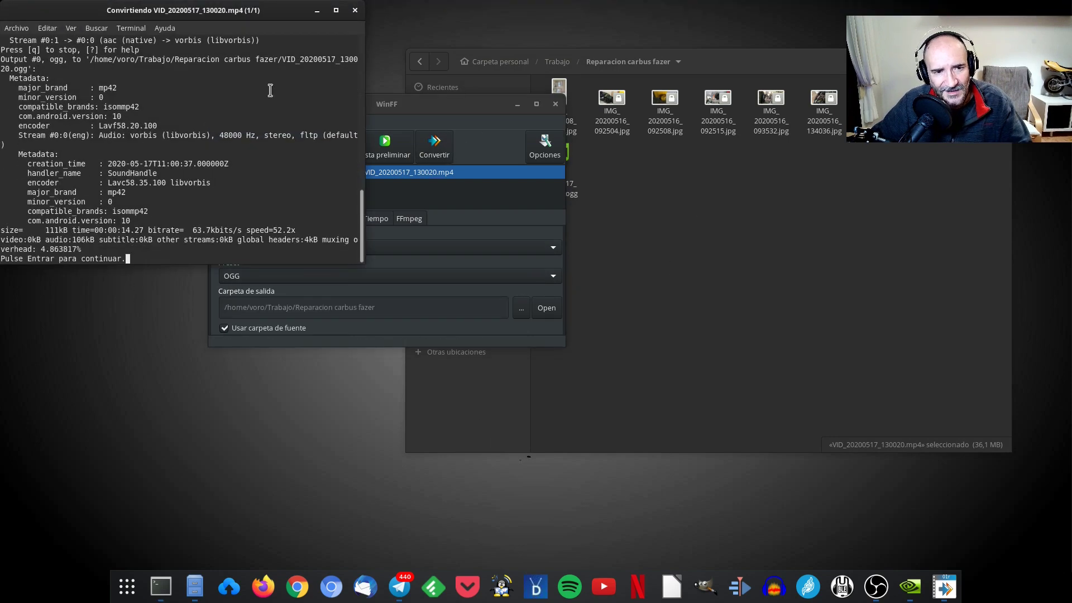
- Close the conversion terminal, select VID_20200517_130020.ogg in the file manager, and bring WinFF back to the front
left_click(354, 13)
left_click(749, 195)
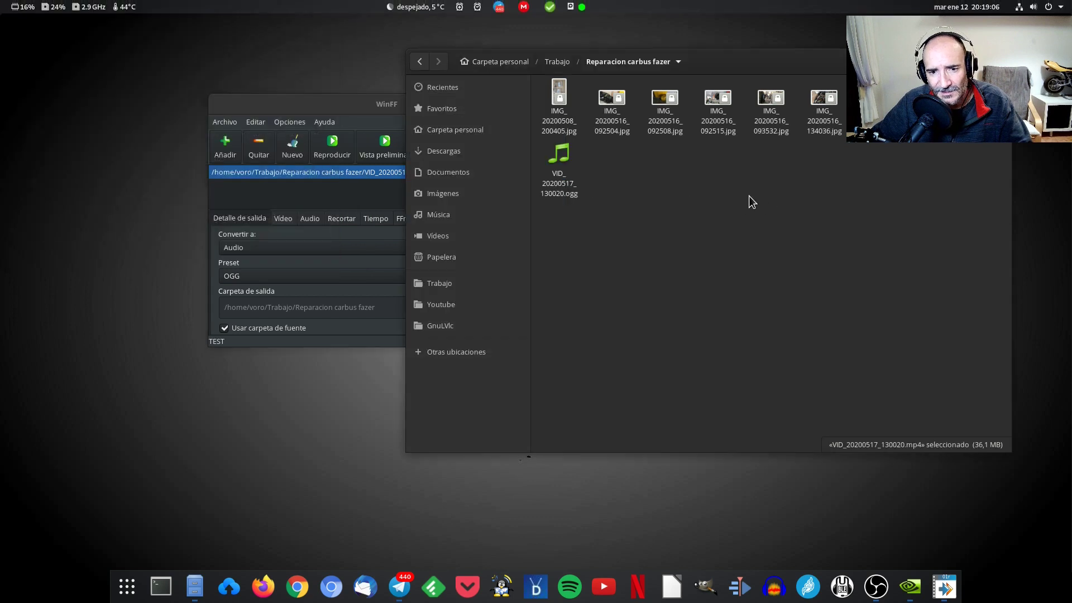
left_click(565, 195)
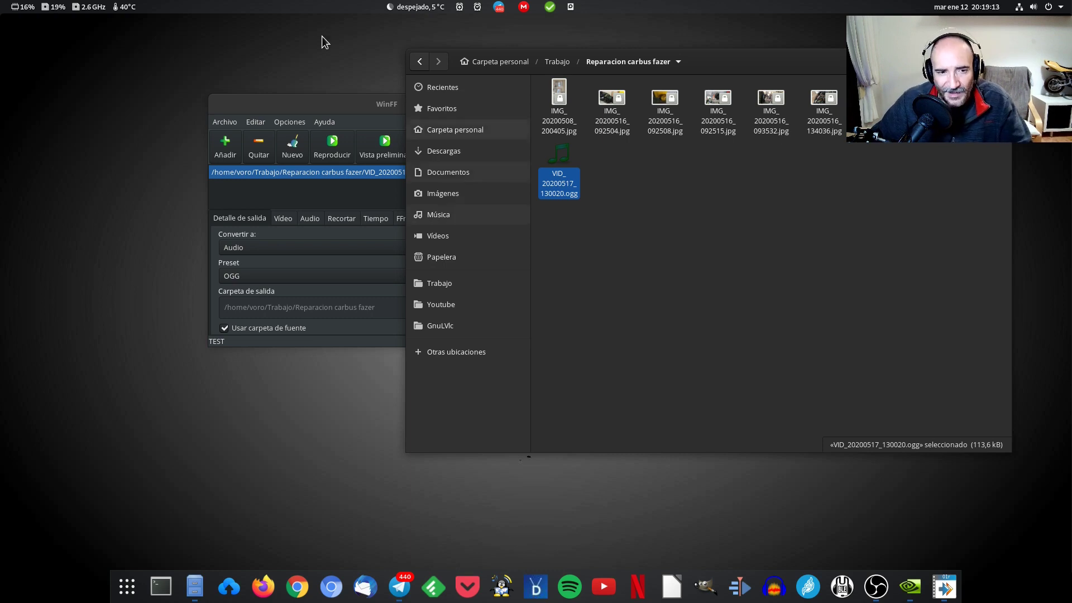
left_click_drag(353, 112, 415, 120)
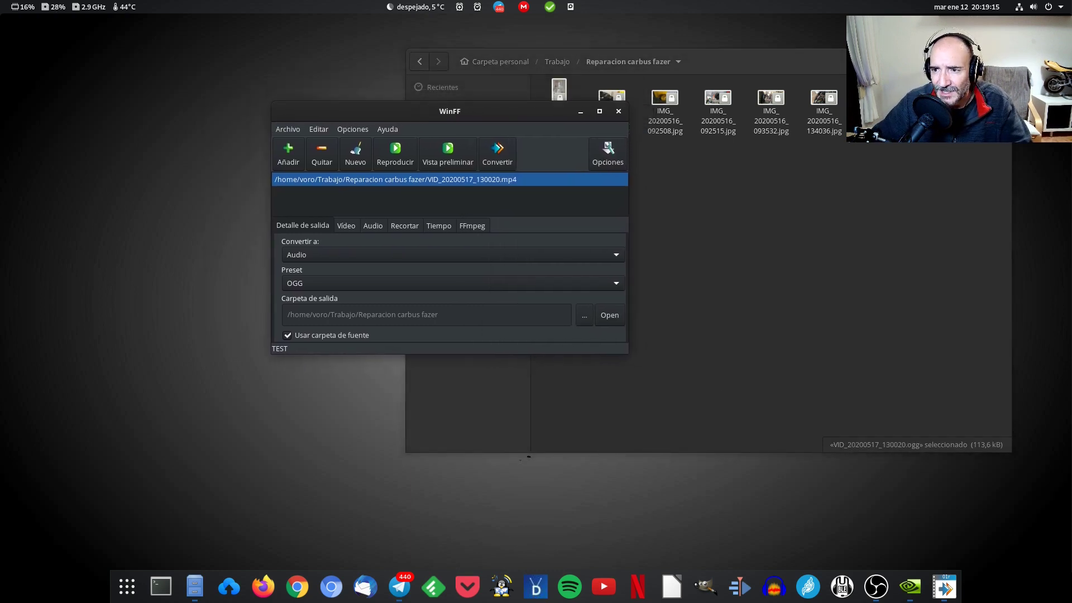
- Close the file manager, move WinFF to the middle of the desktop, and close it
left_click(1000, 61)
left_click_drag(468, 114, 584, 115)
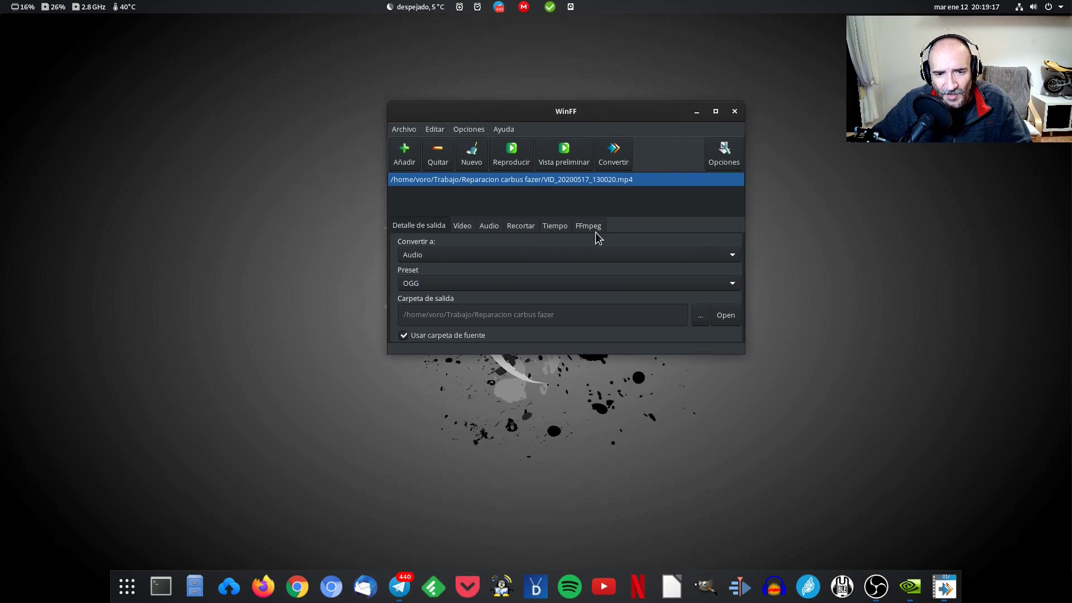
left_click(735, 111)
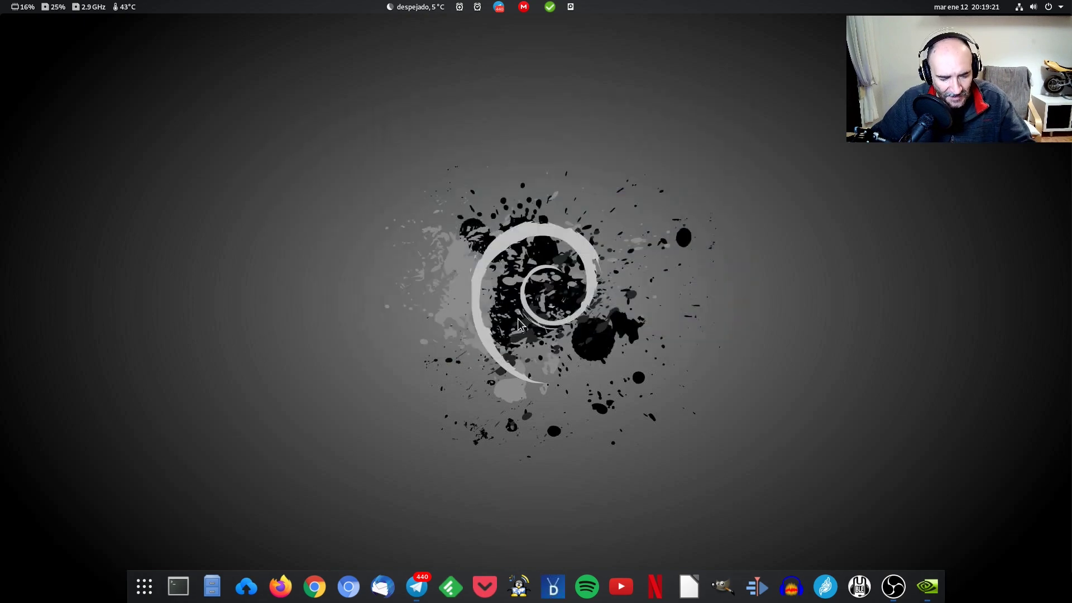
- Reopen WinFF, centre its window on the desktop, and enlarge it
key("super")
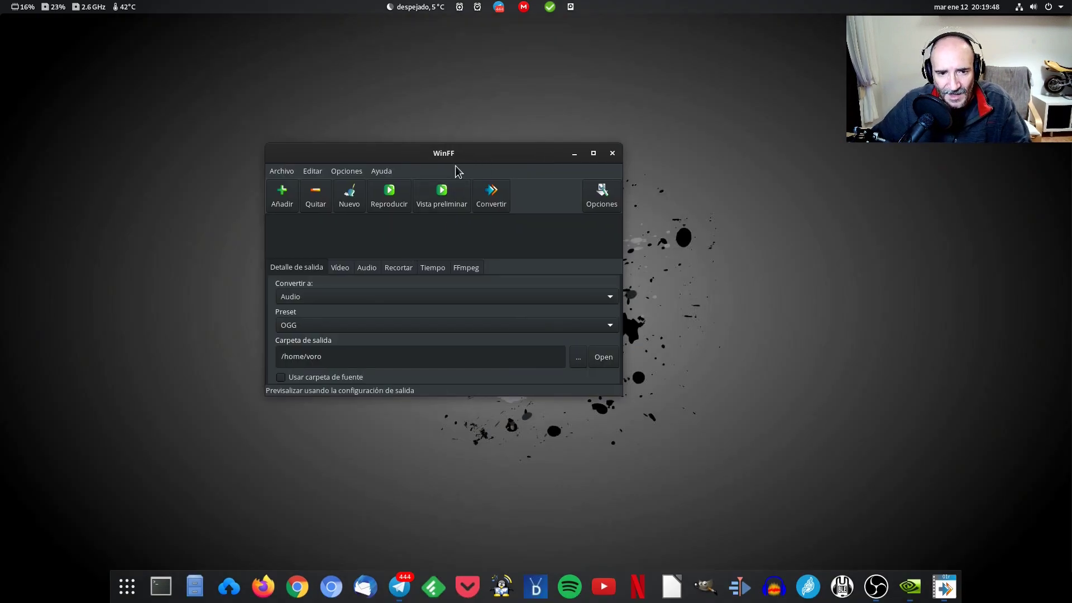
left_click_drag(478, 145, 577, 95)
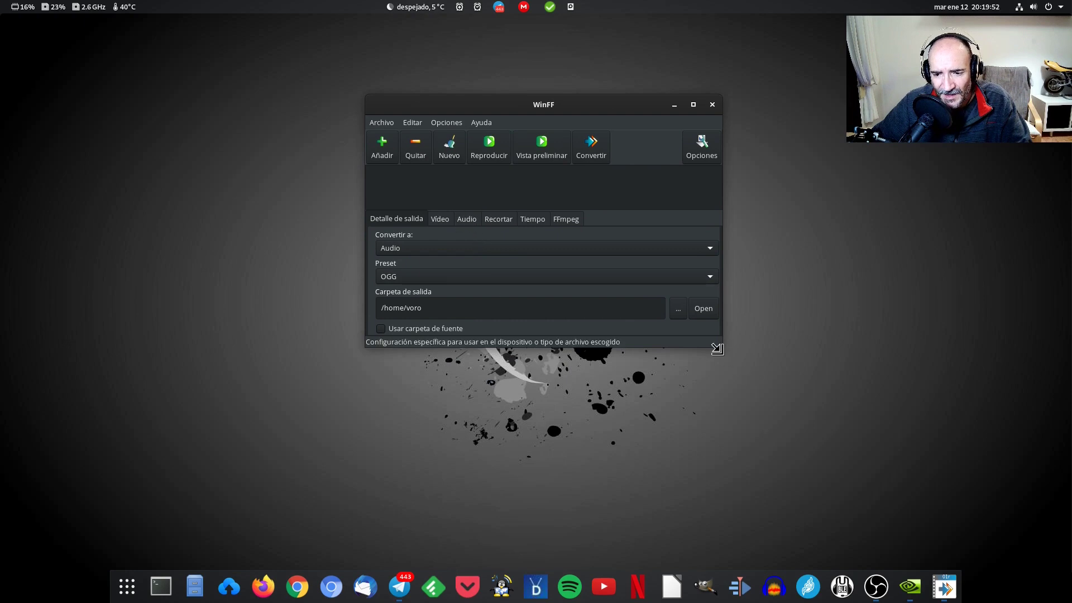
left_click_drag(717, 349, 807, 451)
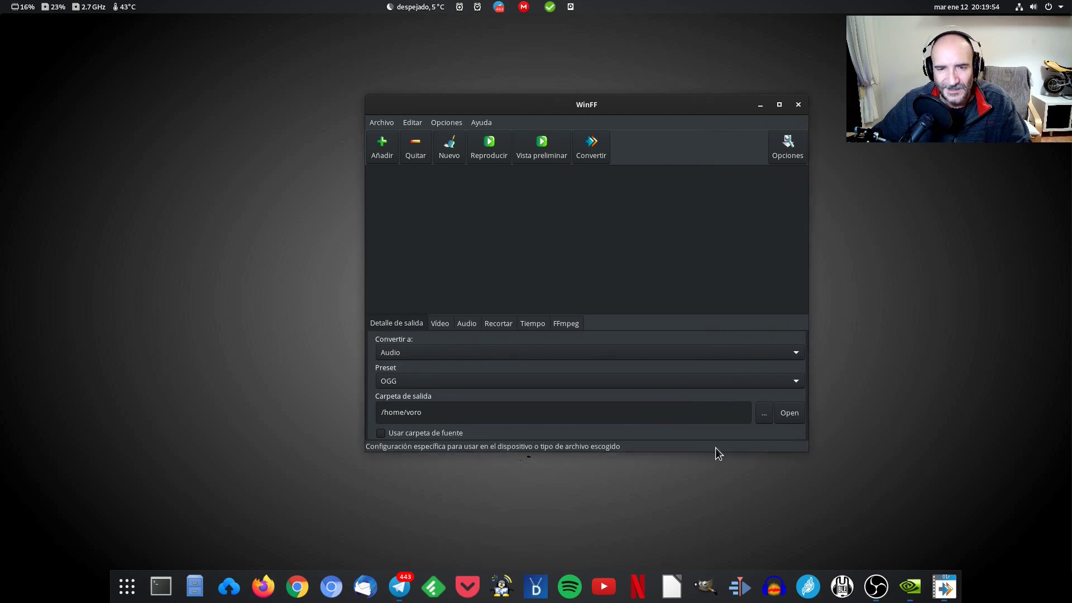
- Set the output type to AVI, reposition the WinFF window, and list the AVI presets
left_click(615, 352)
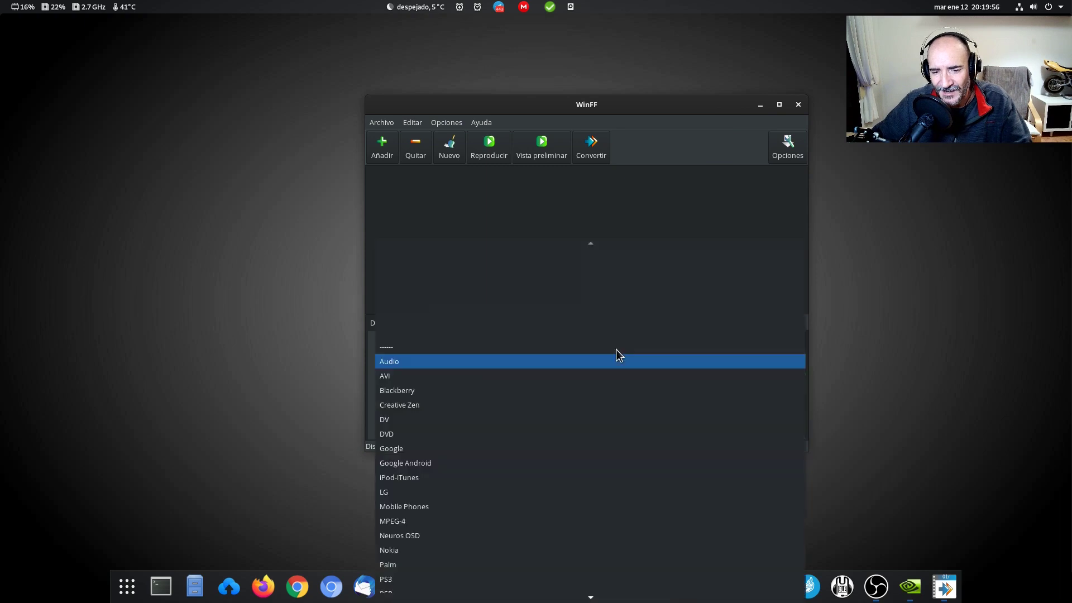
left_click(616, 355)
left_click(616, 355)
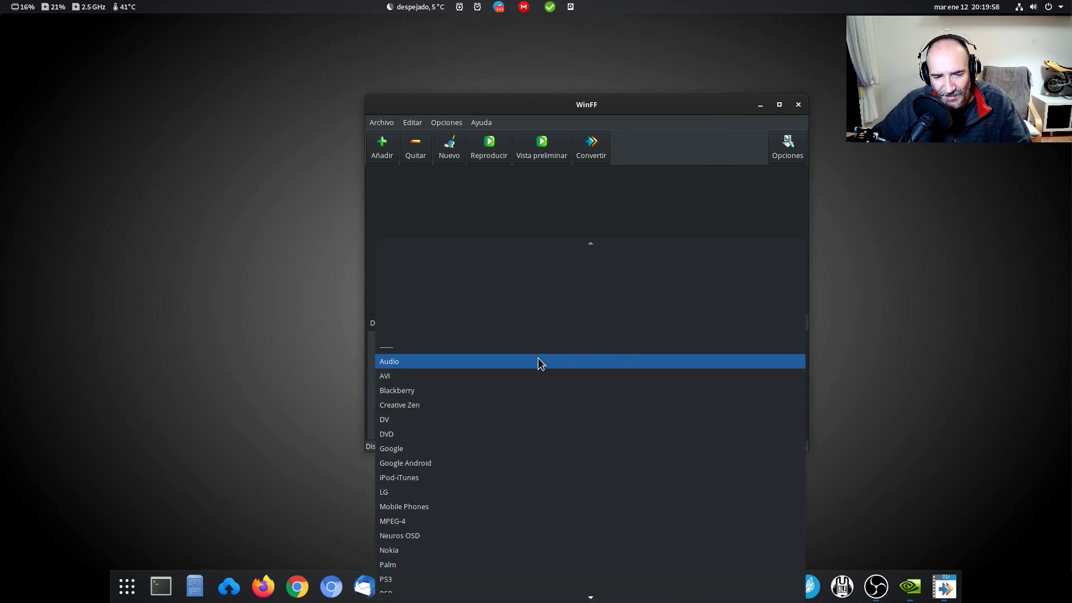
left_click(392, 375)
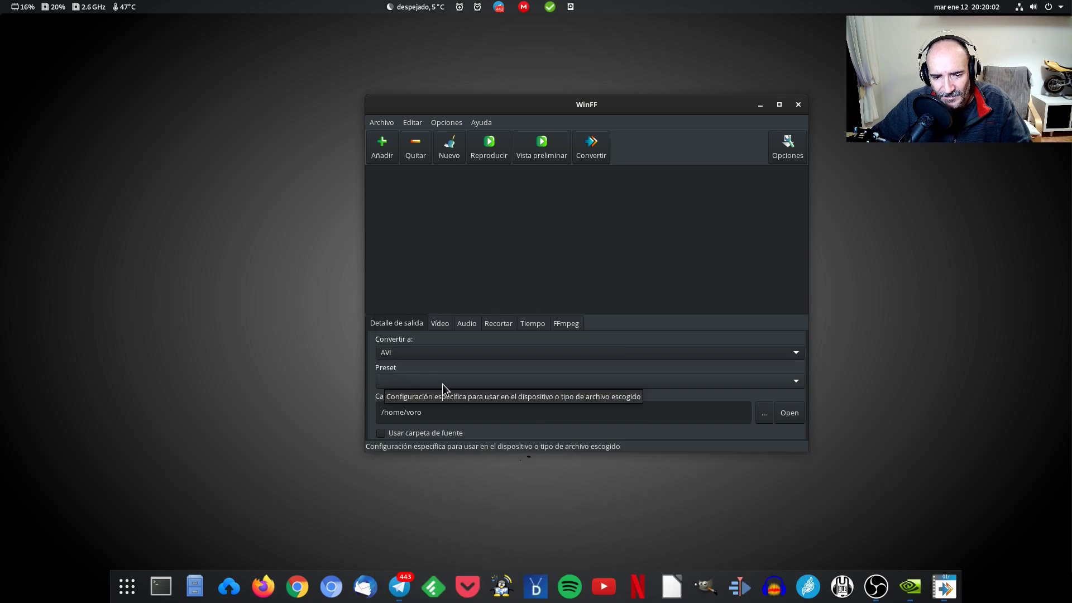
left_click_drag(586, 101, 433, 41)
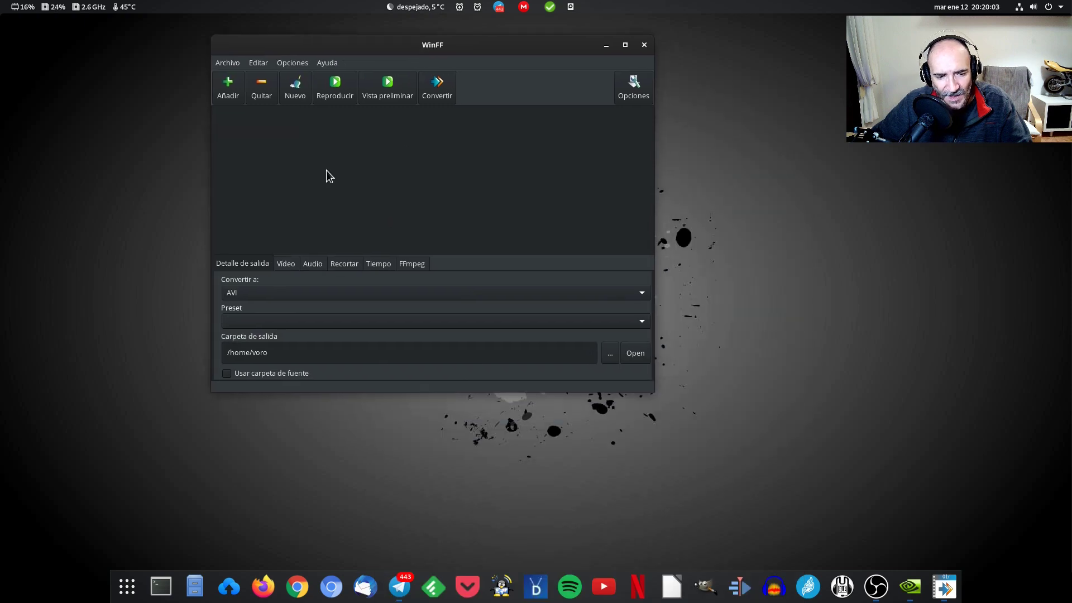
left_click(271, 318)
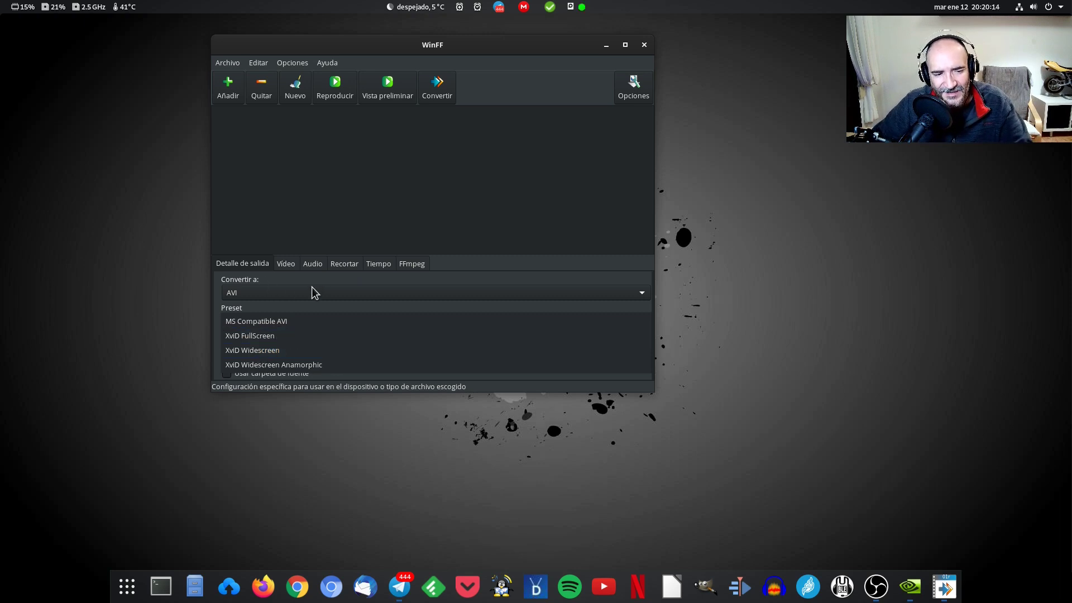
- Examine the additional video, audio, crop, time and FFmpeg settings, and return to the output details
left_click(290, 266)
left_click(287, 266)
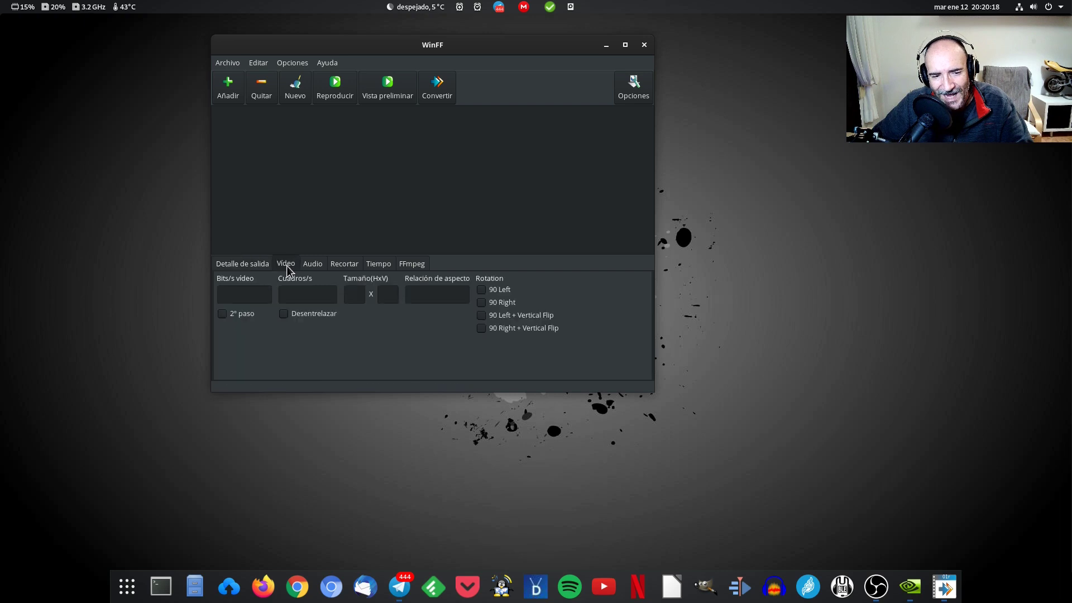
left_click(310, 264)
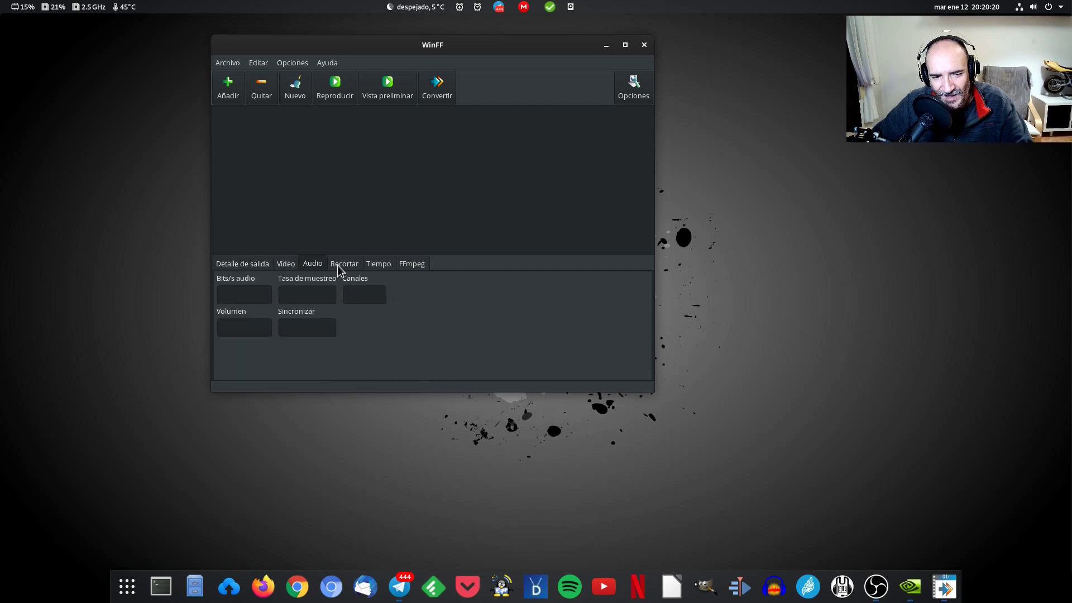
left_click(346, 261)
left_click(286, 264)
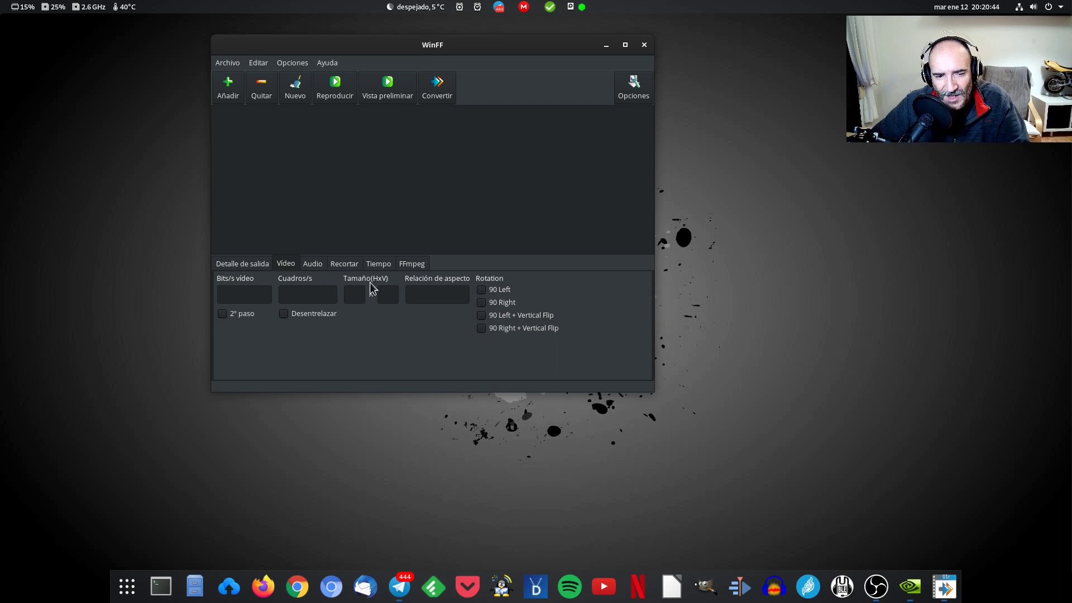
left_click(347, 266)
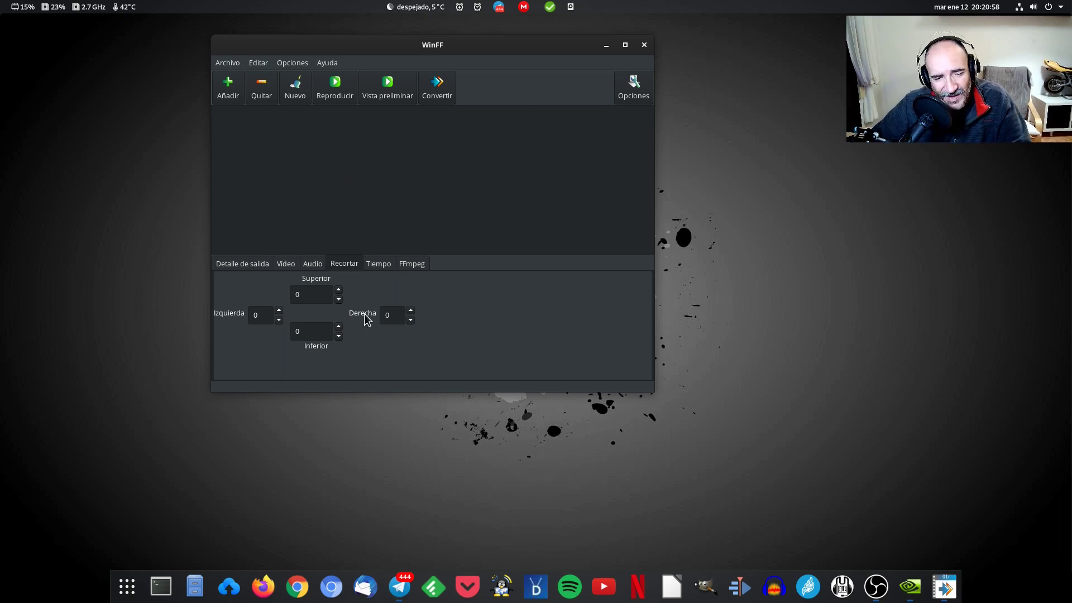
left_click(382, 267)
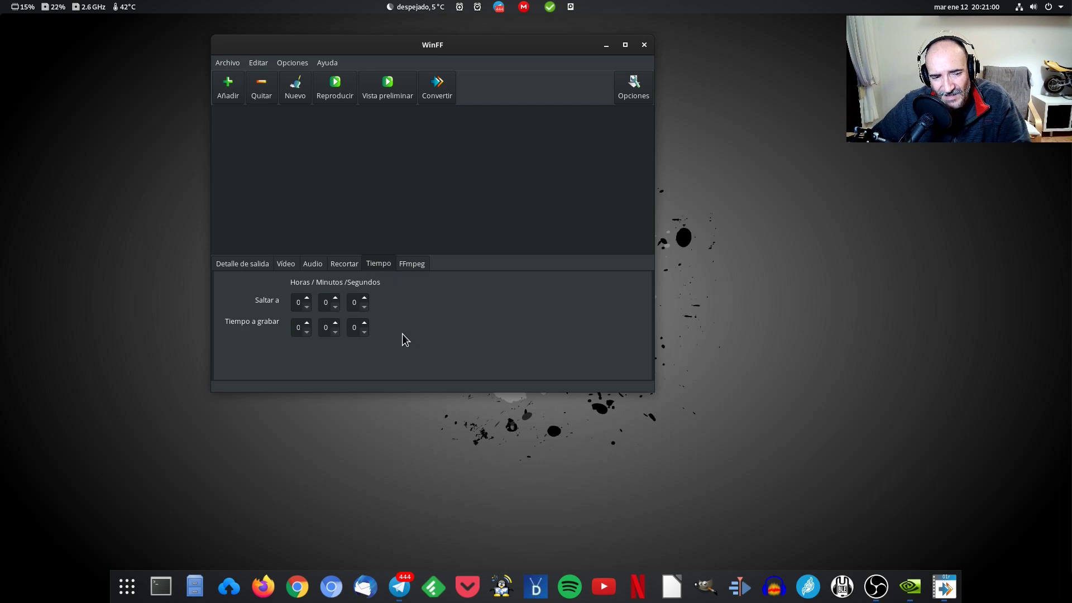
left_click(416, 267)
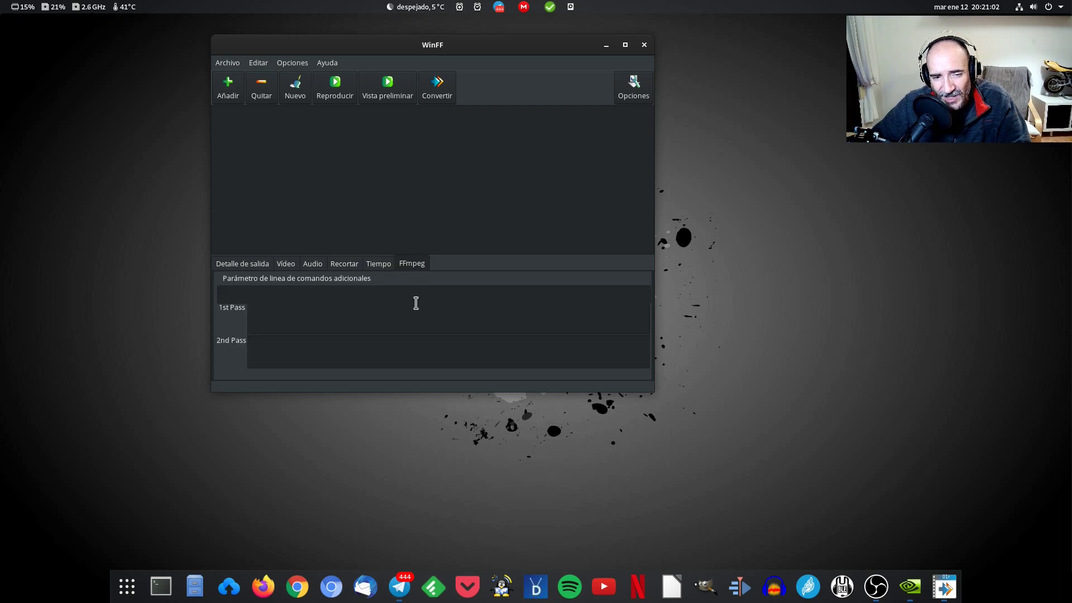
left_click(380, 265)
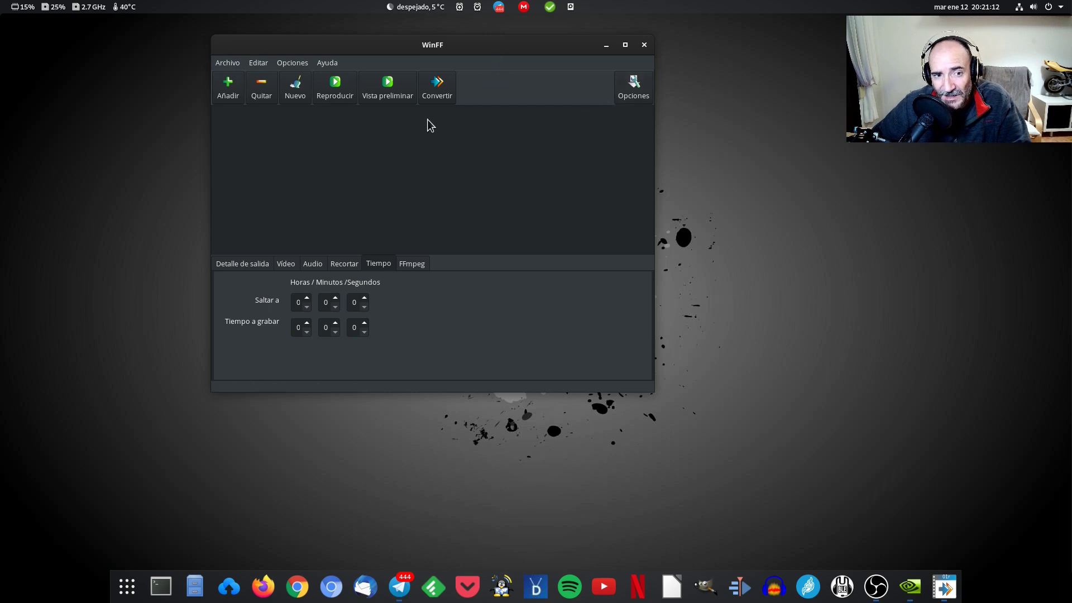
left_click(247, 264)
- Hide the additional conversion options, show them again, and hide them once more
left_click(635, 83)
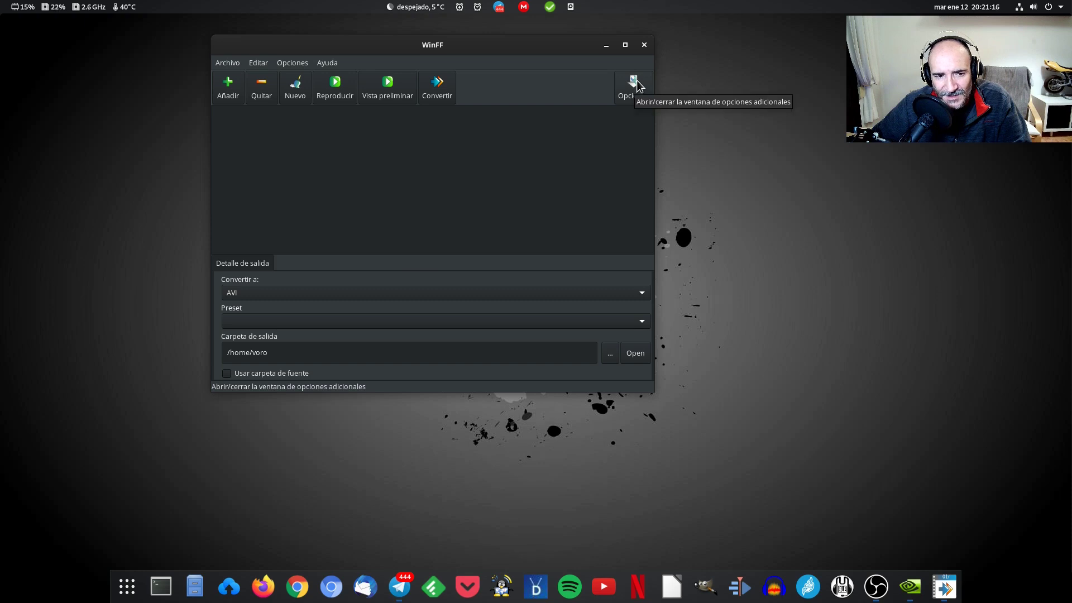
left_click(635, 84)
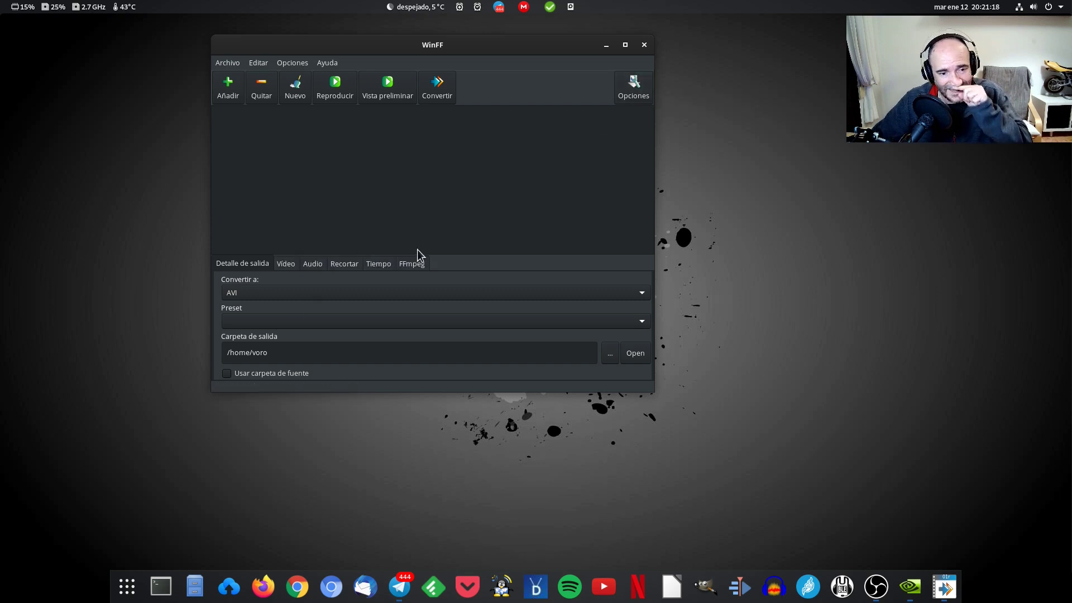
left_click(625, 85)
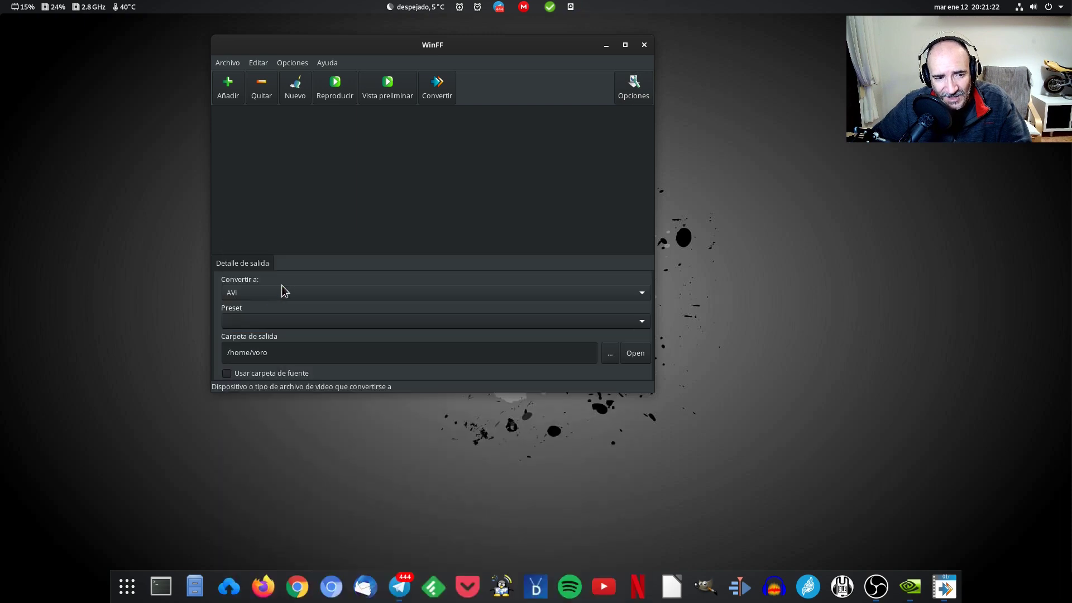
- Set the output type to Google with the preset Google WebM Generic Fullscreen
left_click(281, 291)
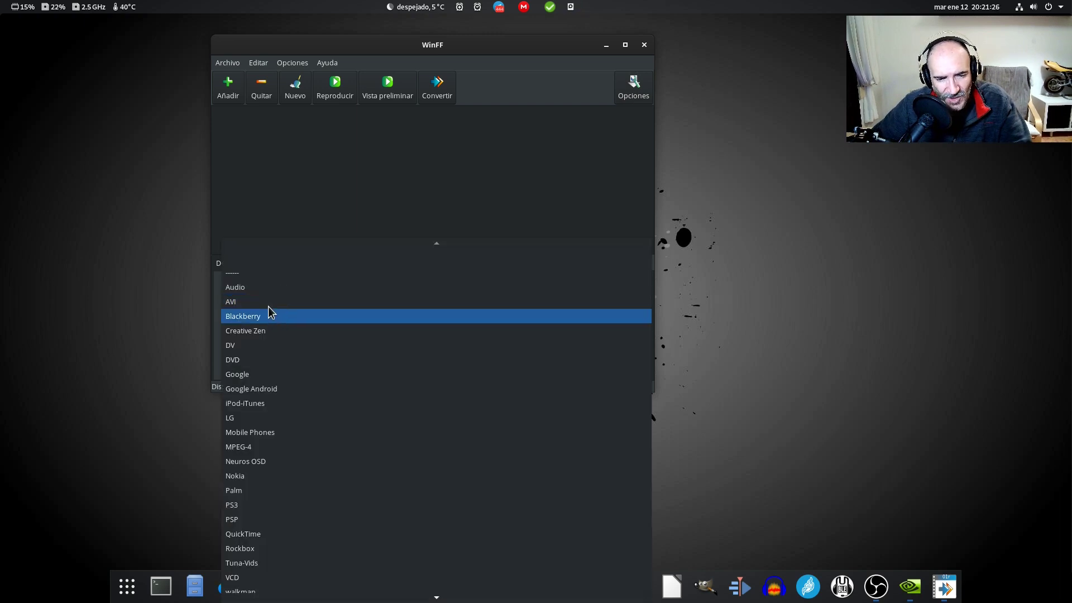
left_click(253, 374)
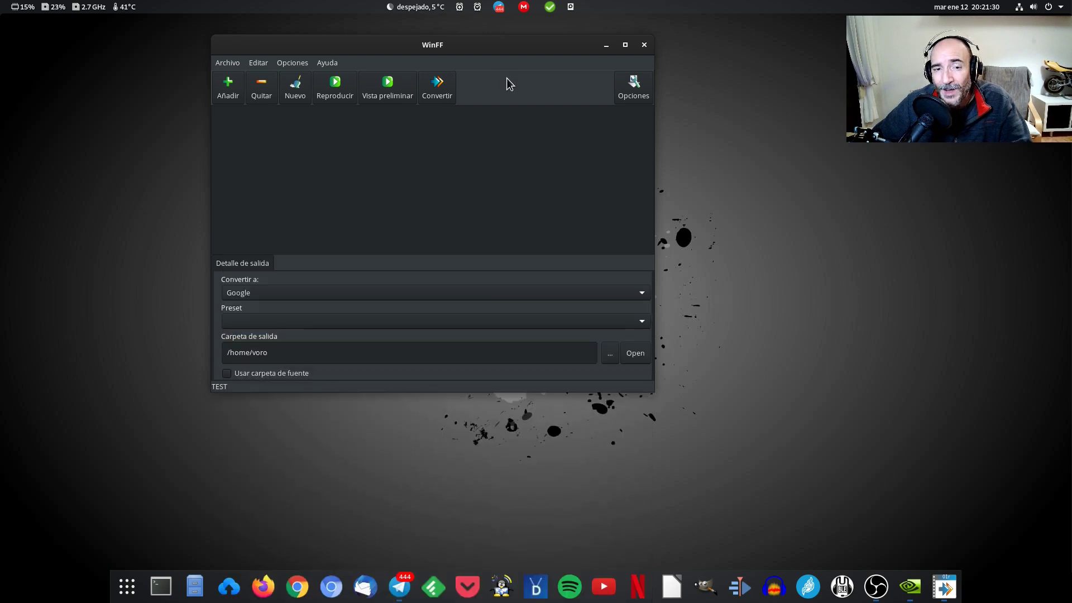
left_click_drag(514, 45, 533, 38)
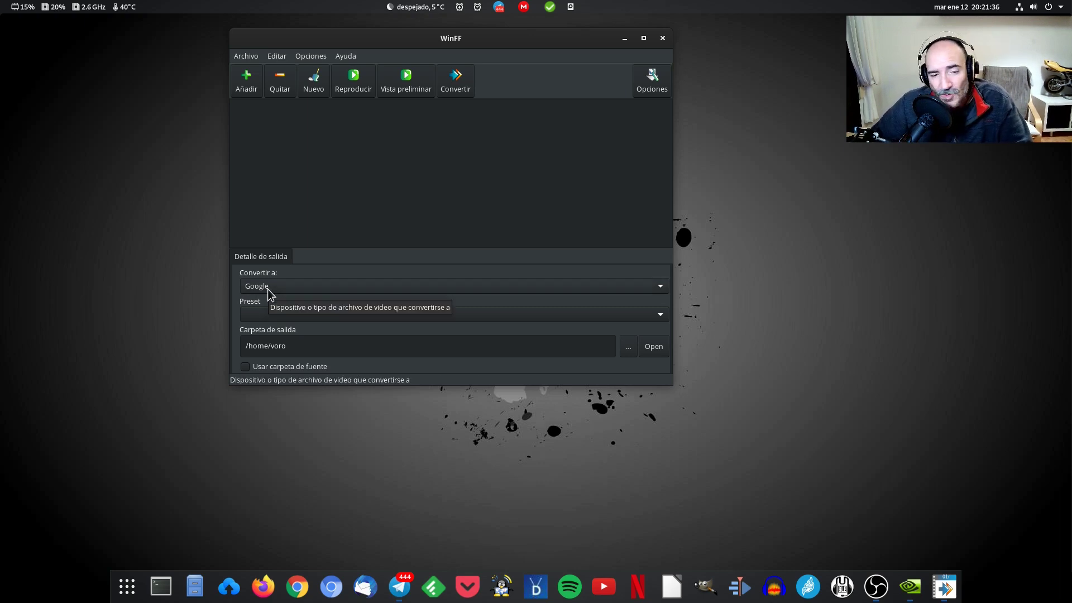
left_click(567, 314)
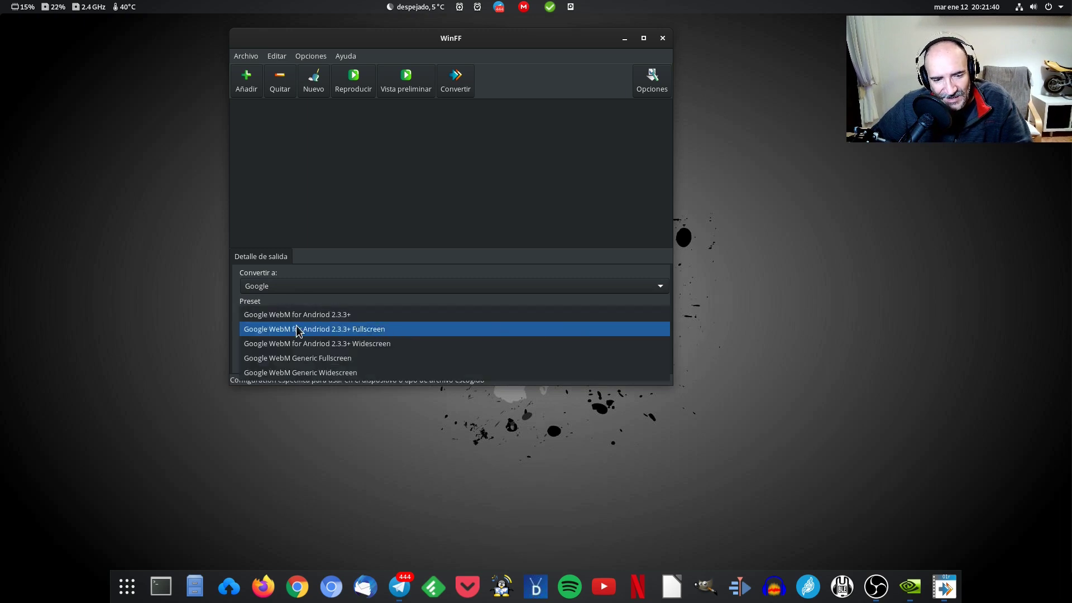
left_click(299, 358)
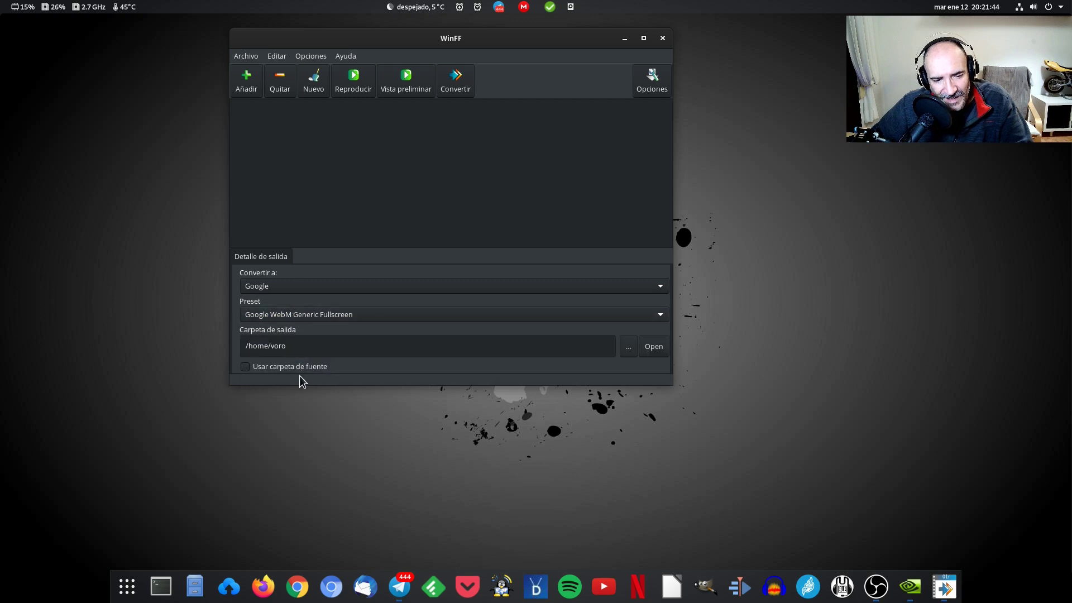
- Show the additional options again, review the video, audio, crop, time and FFmpeg settings, and return to the output details
left_click(653, 77)
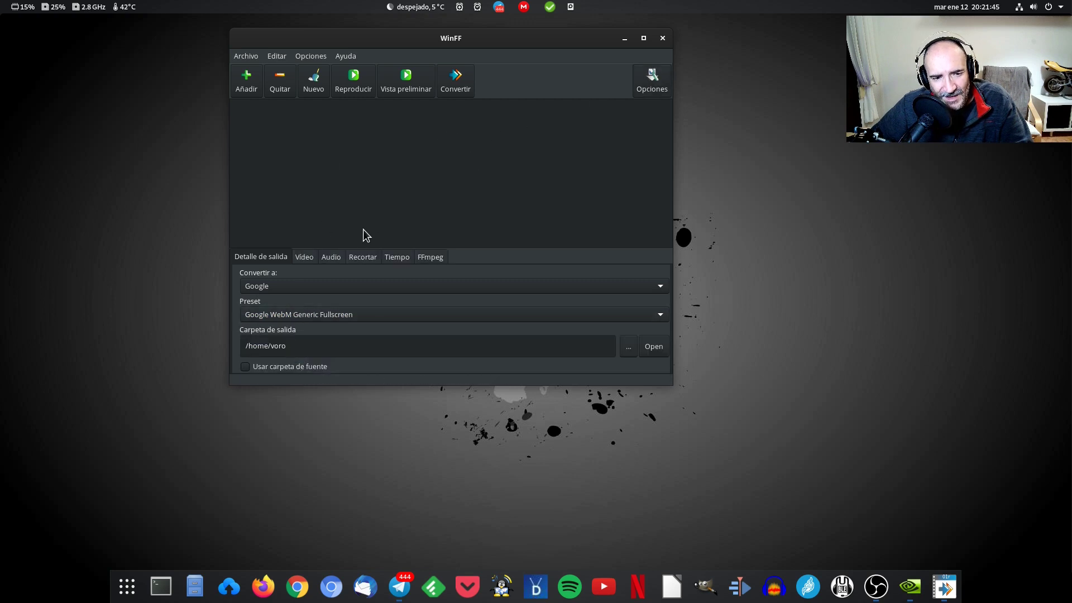
left_click(308, 261)
left_click(331, 257)
left_click(364, 256)
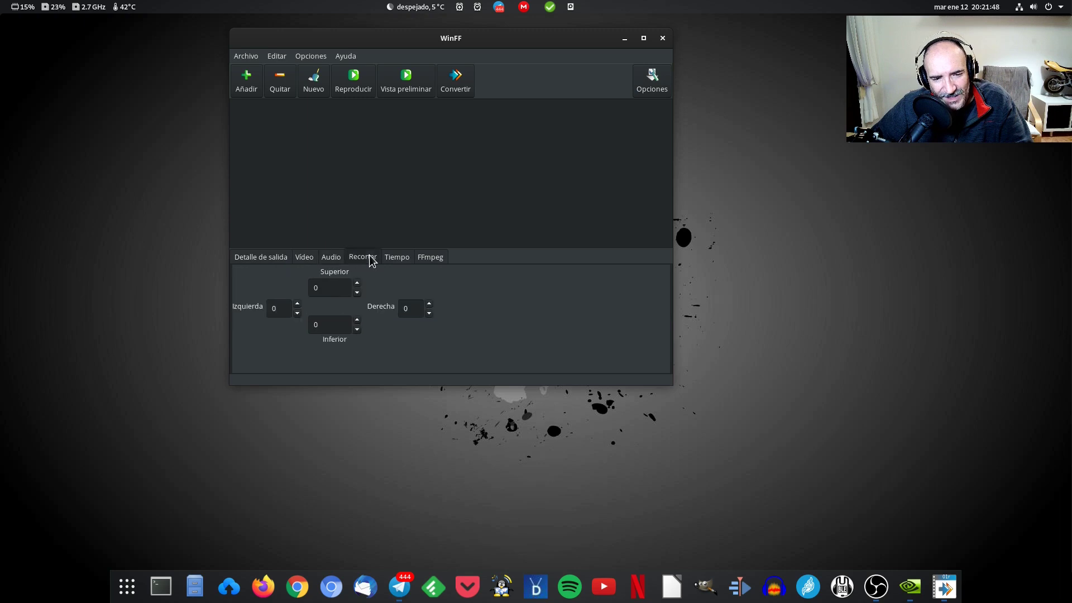
left_click(398, 257)
left_click(422, 258)
left_click(241, 257)
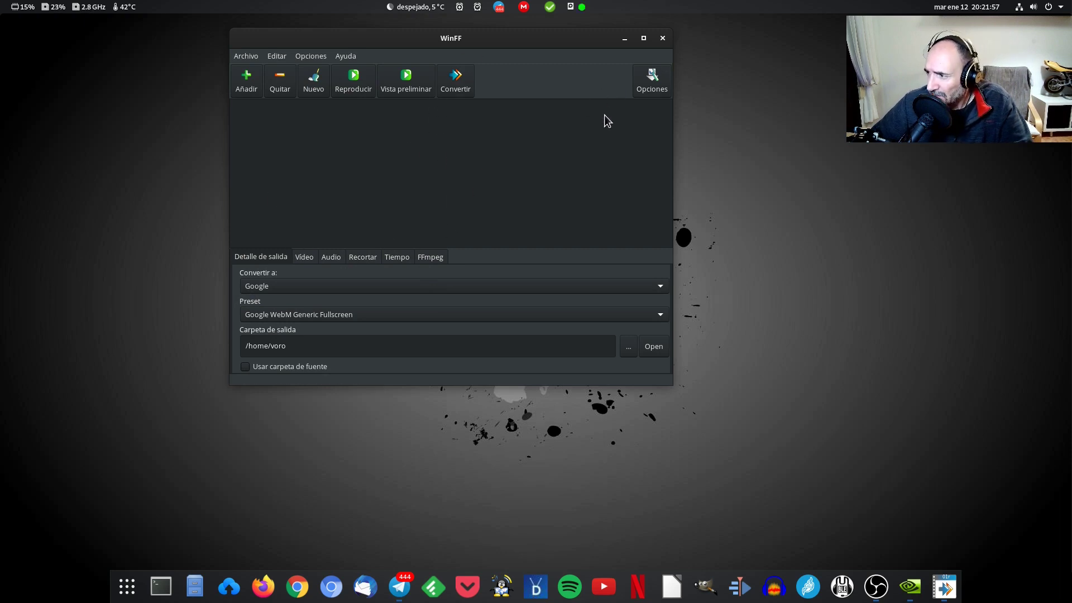
- Enable the Mostrar Linea Cmd option and review the list of program options
left_click(313, 56)
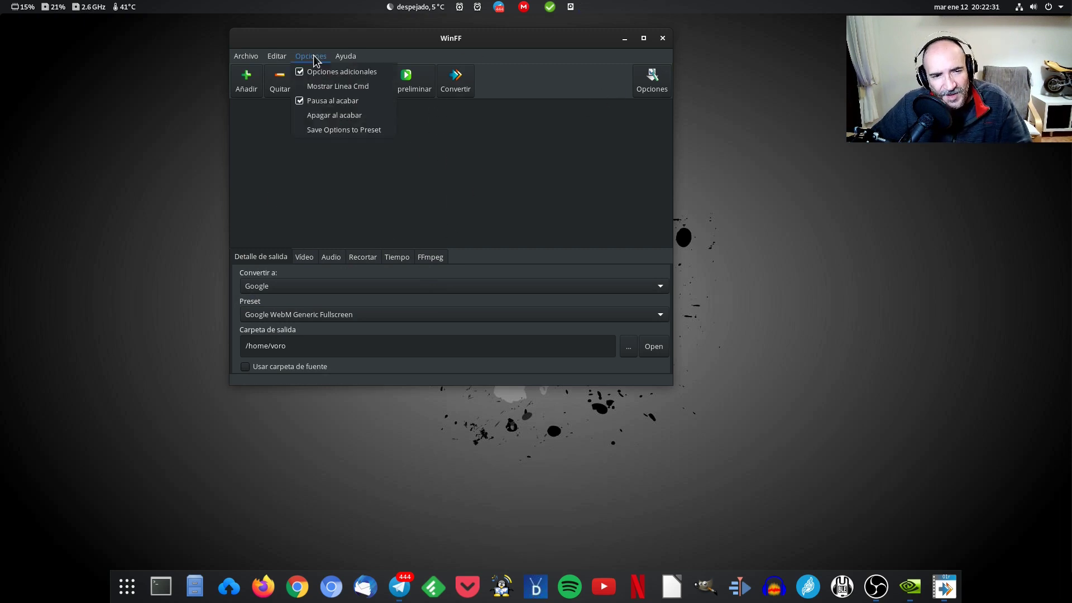
left_click(337, 86)
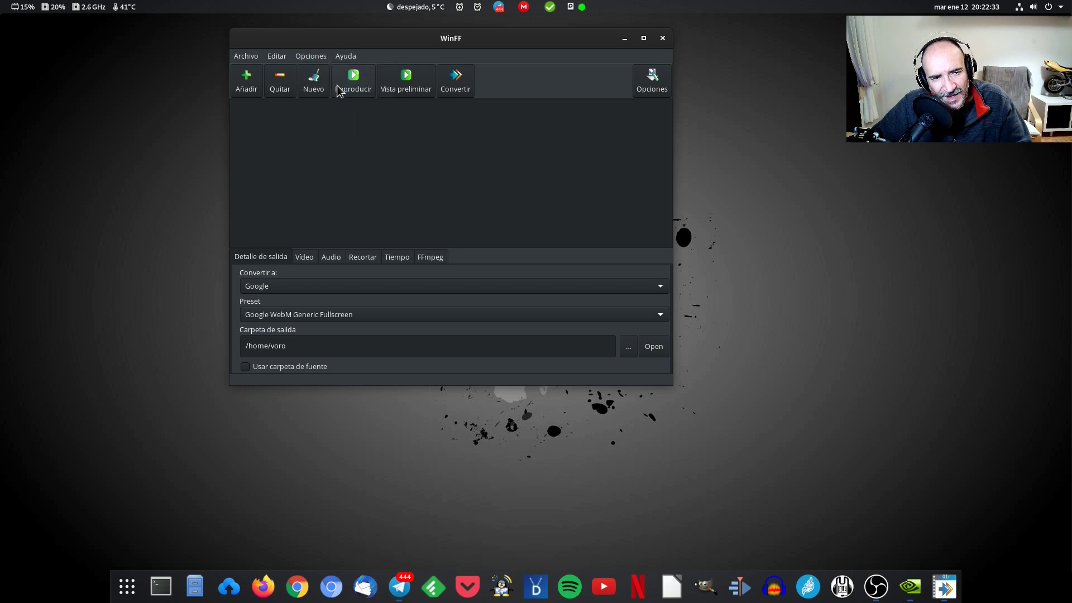
left_click(312, 58)
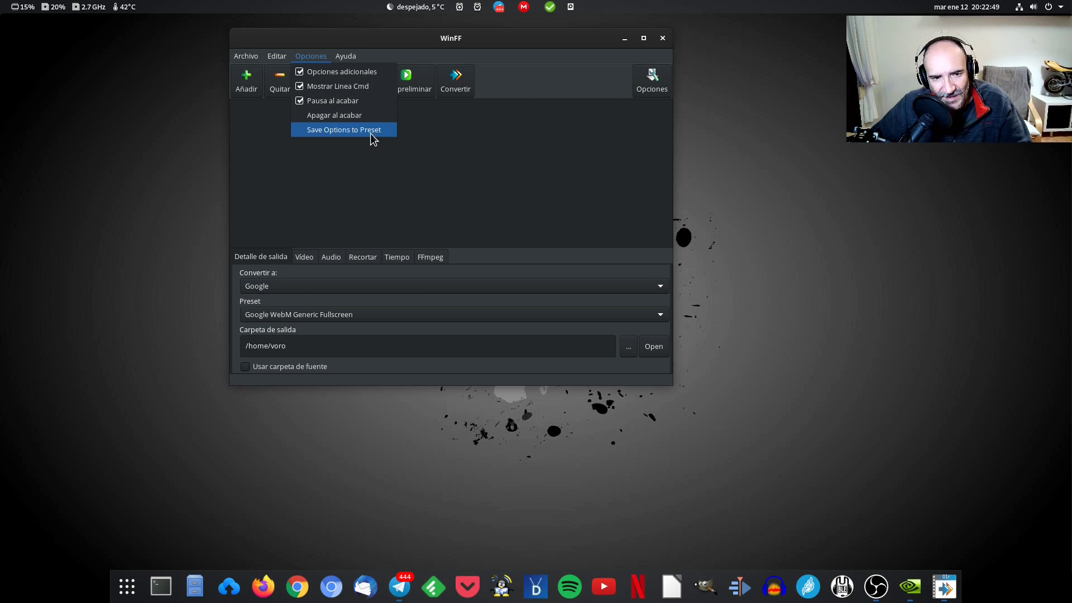
- Set the video bitrate to 222 and save the options to the Google WebM Generic Fullscreen preset
left_click(306, 257)
left_click(307, 258)
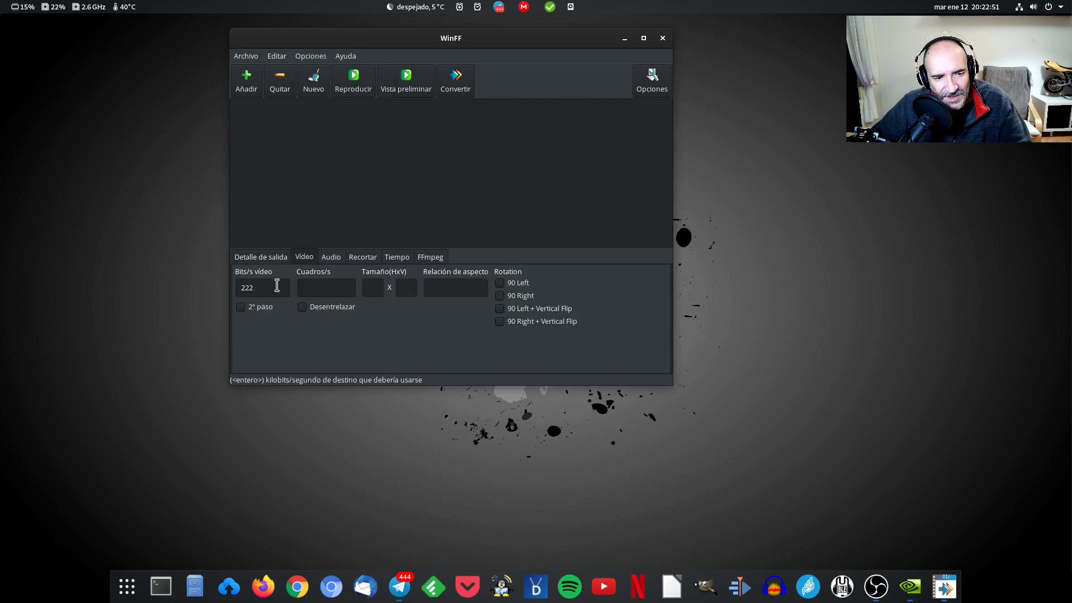
left_click(311, 58)
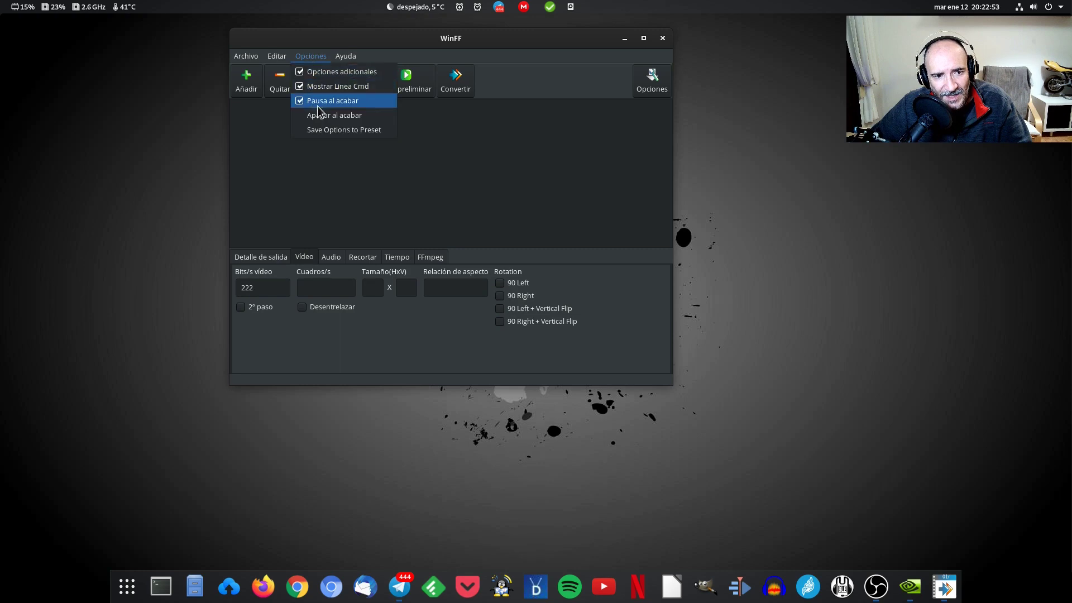
left_click(341, 131)
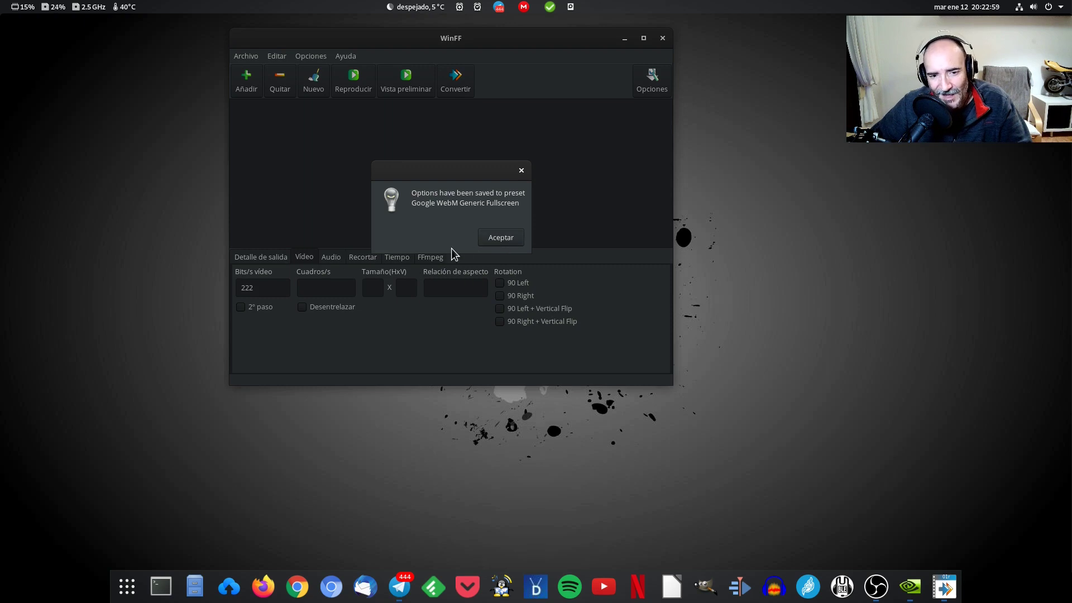
left_click(508, 246)
- In the preferences, set the default destination folder to Trabajo, enable multithreaded encoding and set the priority to Maxima
left_click(284, 53)
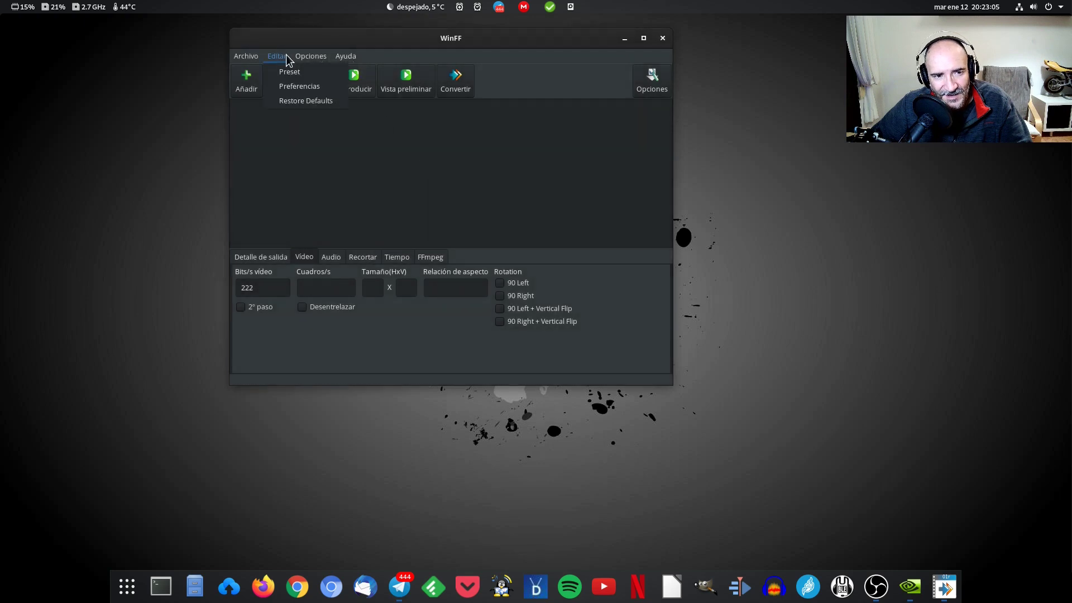
left_click(312, 86)
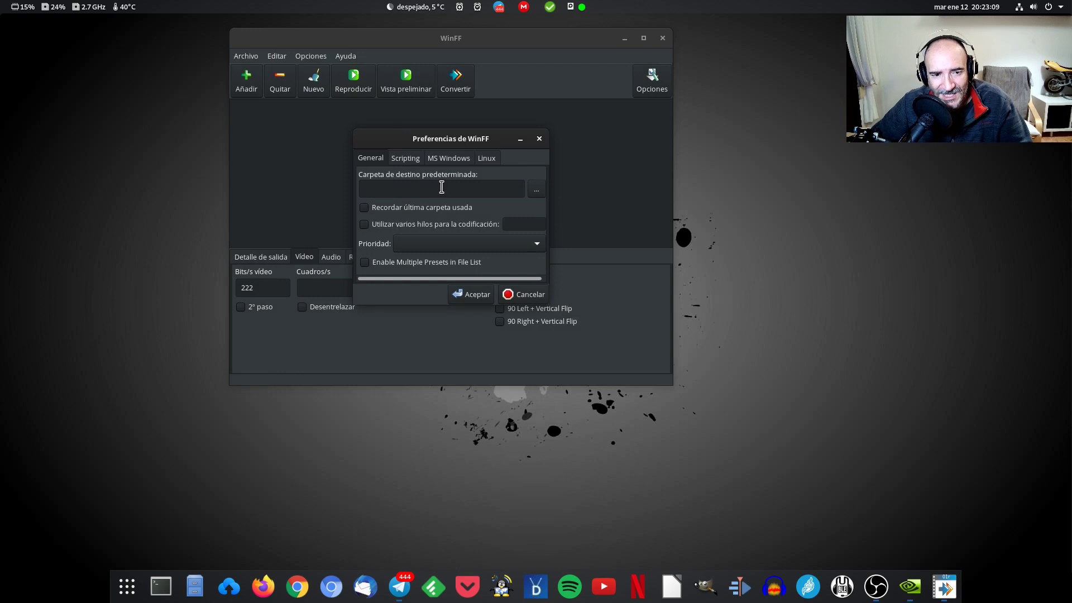
left_click(536, 189)
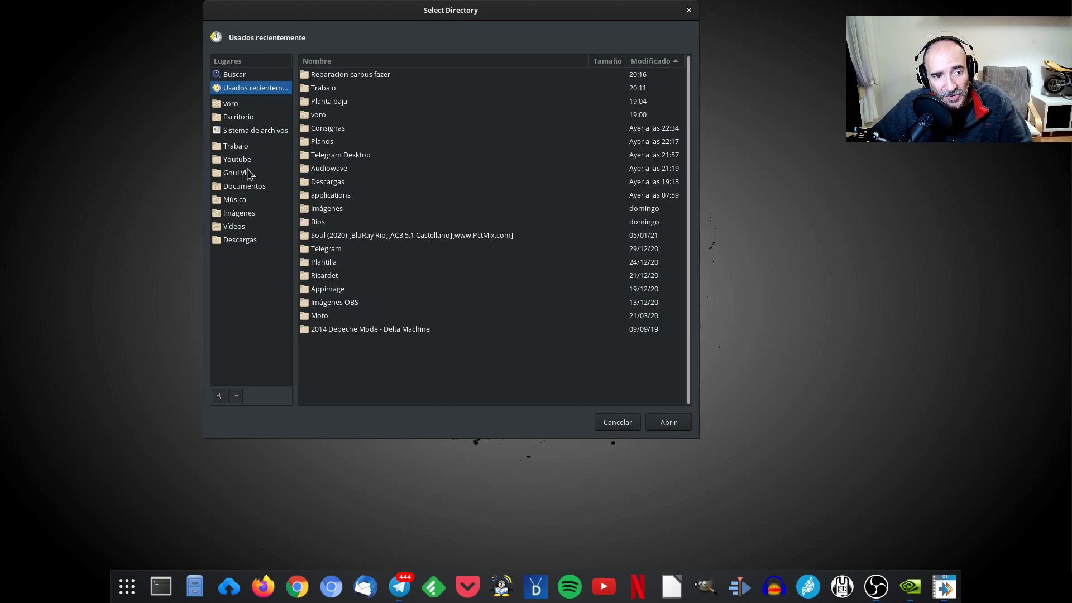
left_click(243, 148)
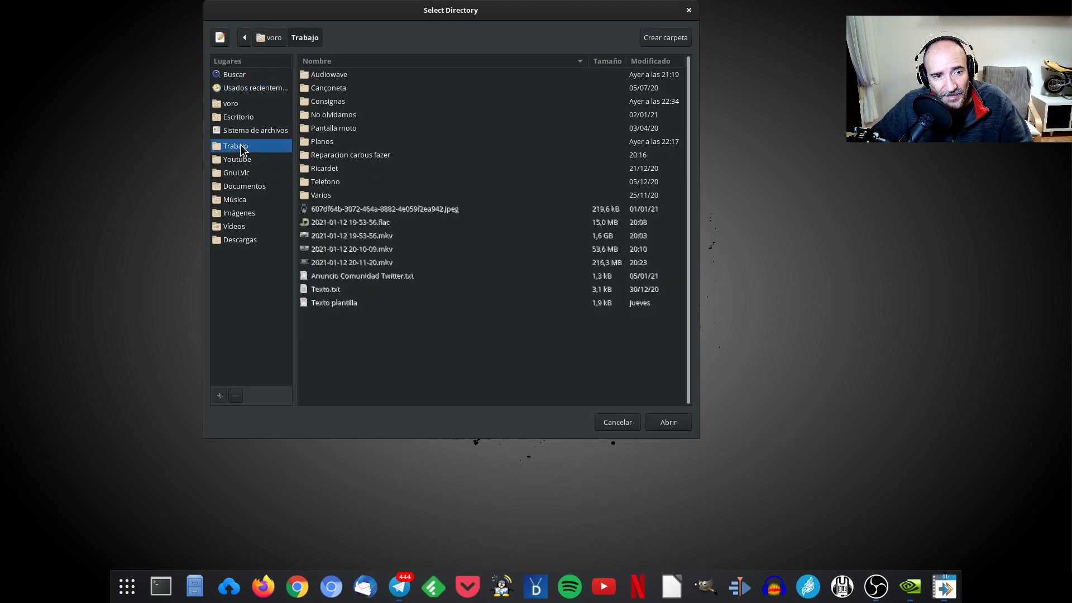
left_click(664, 422)
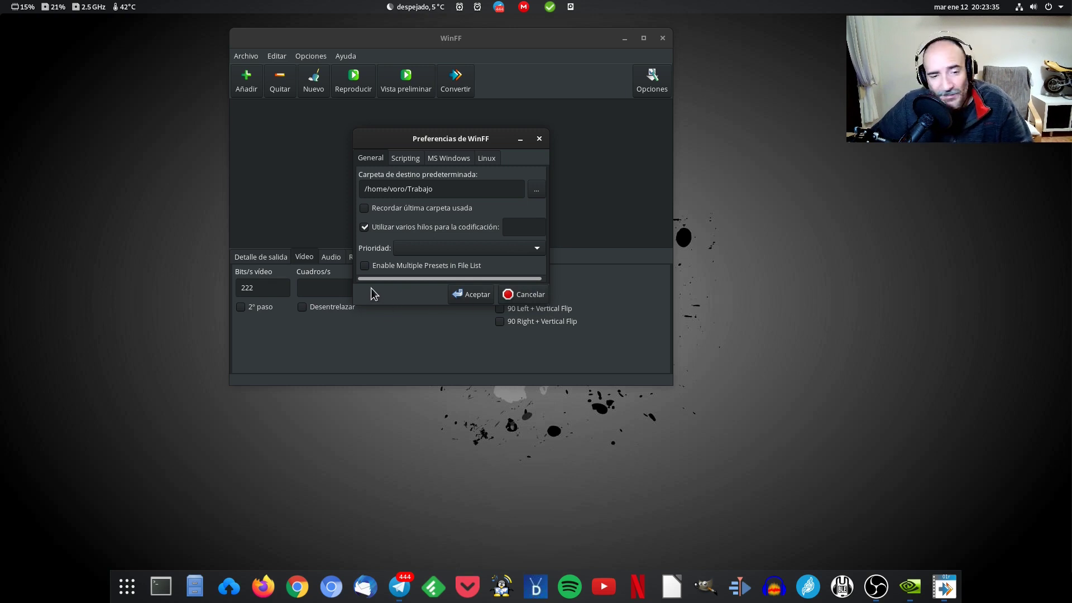
left_click(533, 248)
left_click(531, 248)
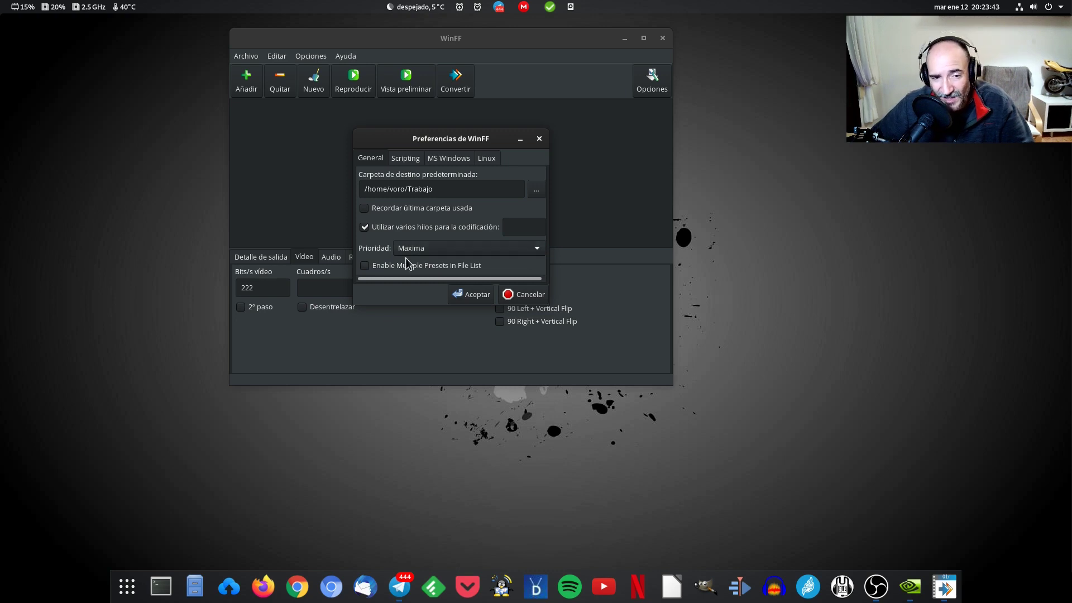
- Review the Scripting, MS Windows and Linux preferences, and close the preferences
left_click(407, 158)
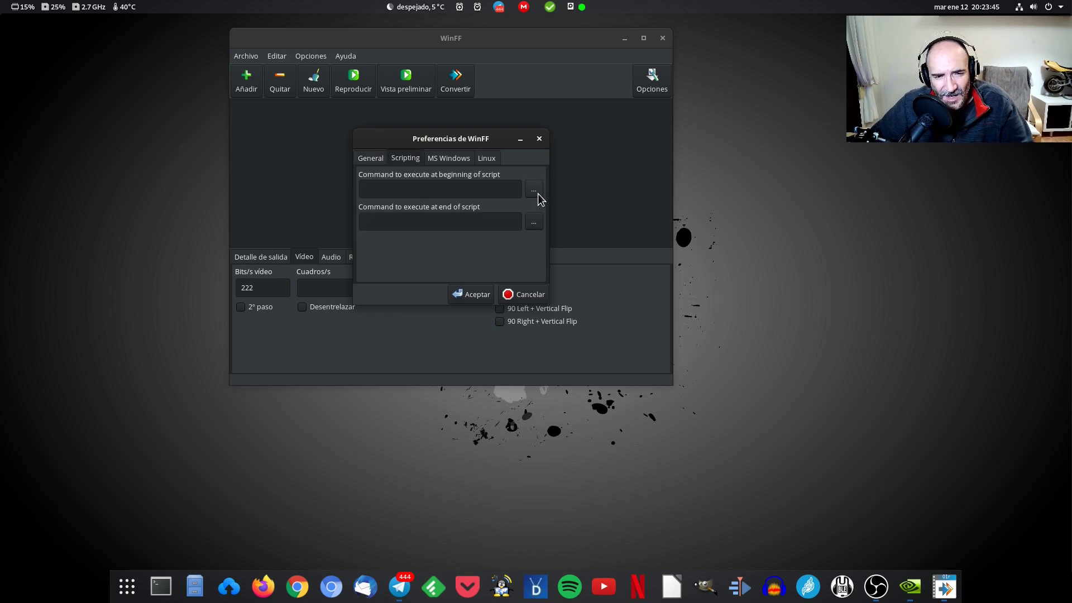
left_click(460, 159)
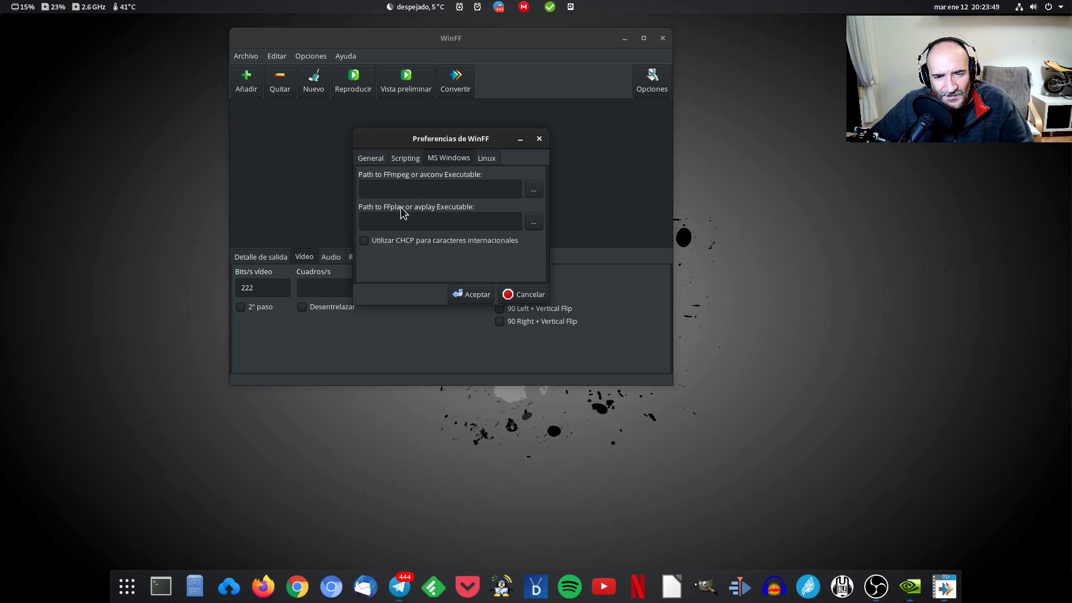
left_click(484, 158)
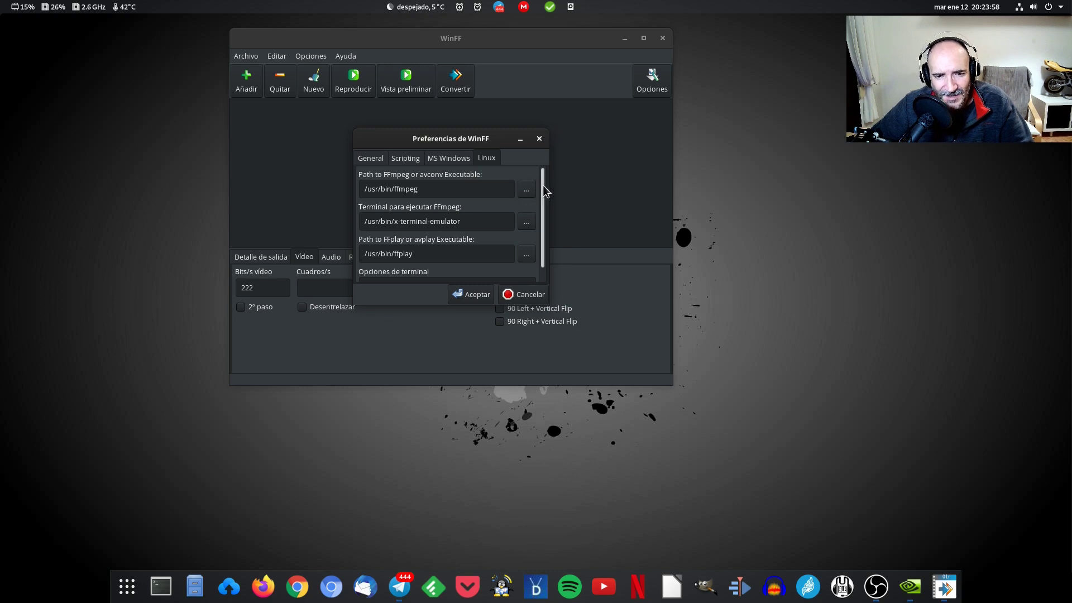
scroll(546, 218, "down", 1)
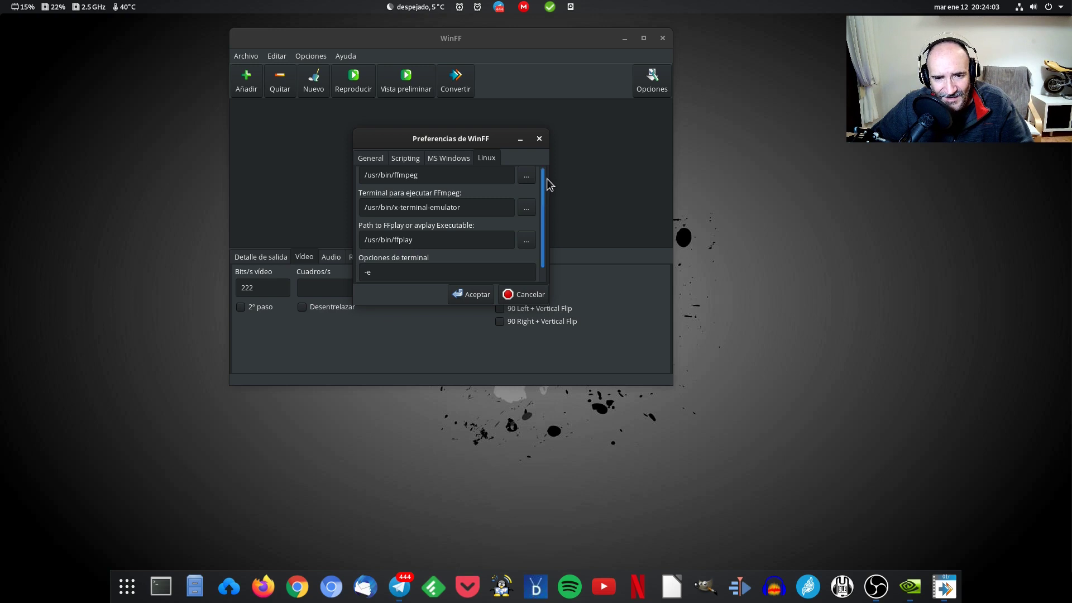
left_click(540, 139)
- Restore the presets and preferences to their defaults and launch WinFF again
left_click(279, 57)
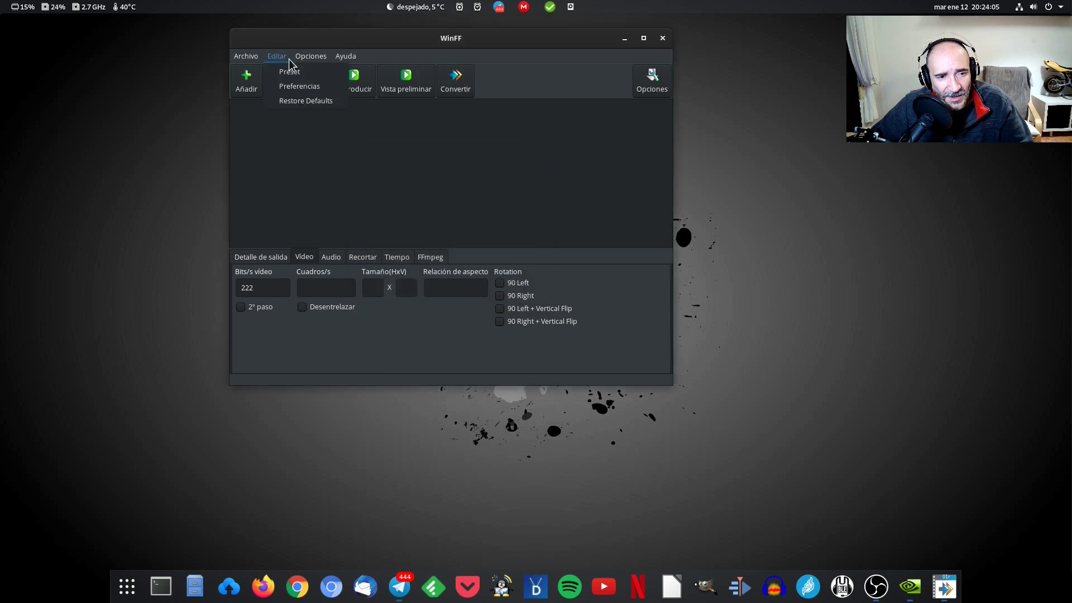
mouse_move(253, 58)
left_click(296, 102)
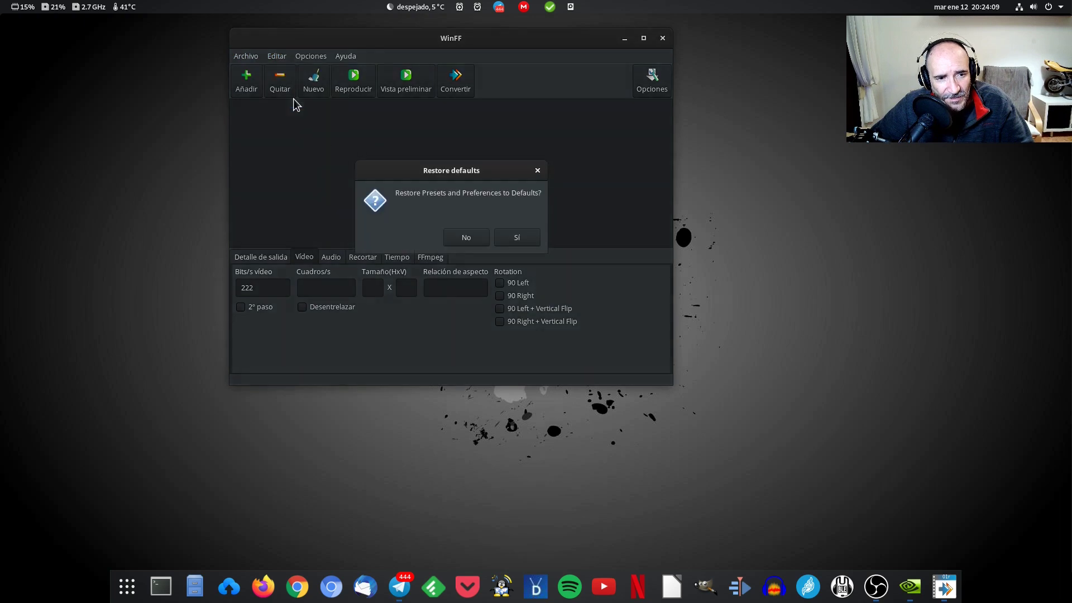
left_click(525, 239)
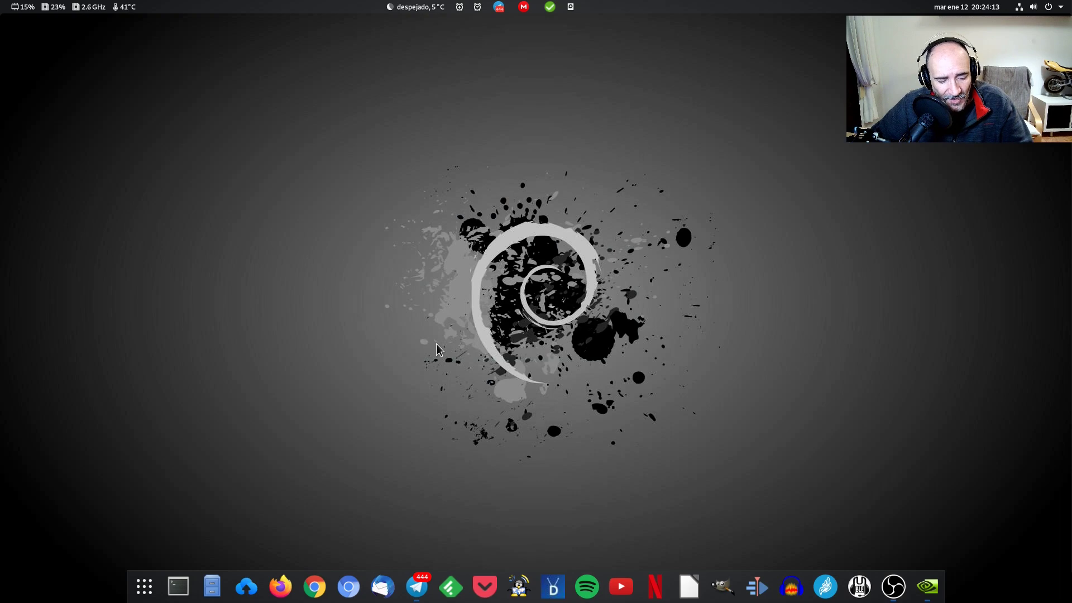
key("super")
type("wi")
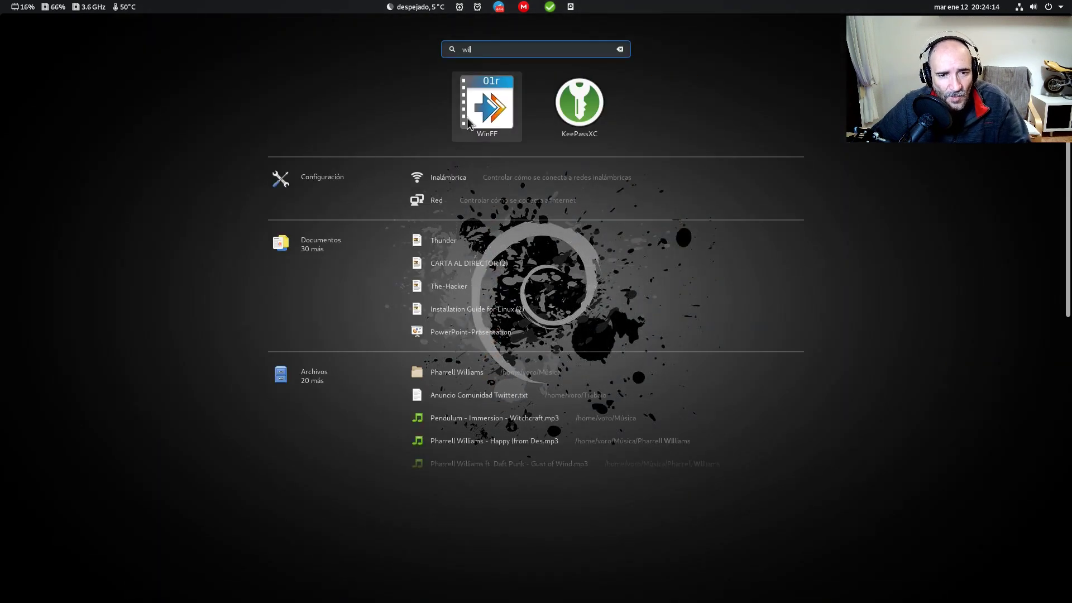
left_click(491, 103)
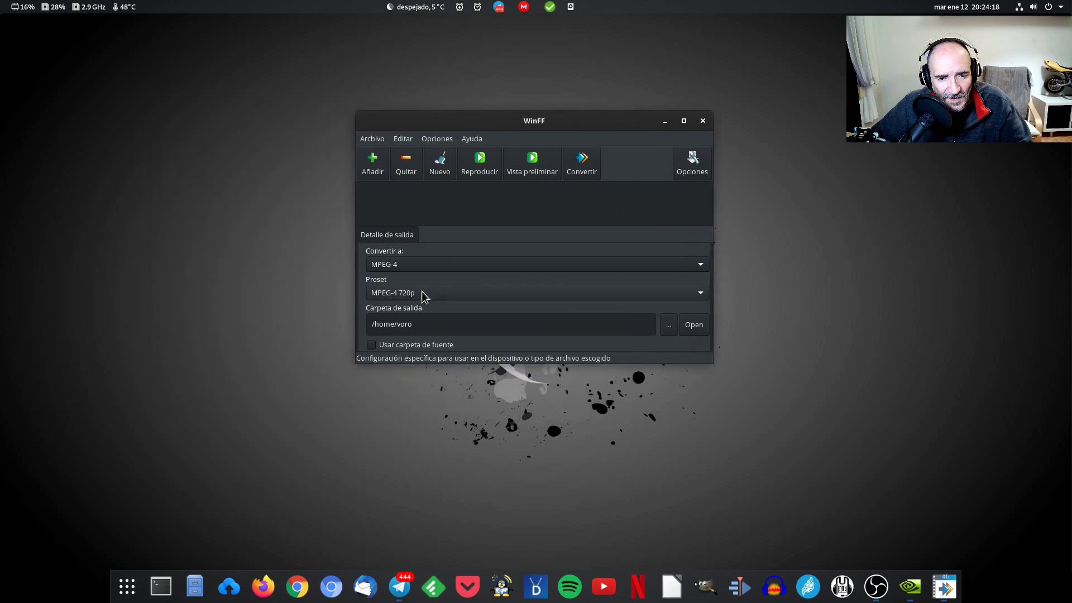
- Try the Audio and AVI output types, and set the output to Google with the preset Google WebM for Andriod 2.3.3+
left_click(398, 264)
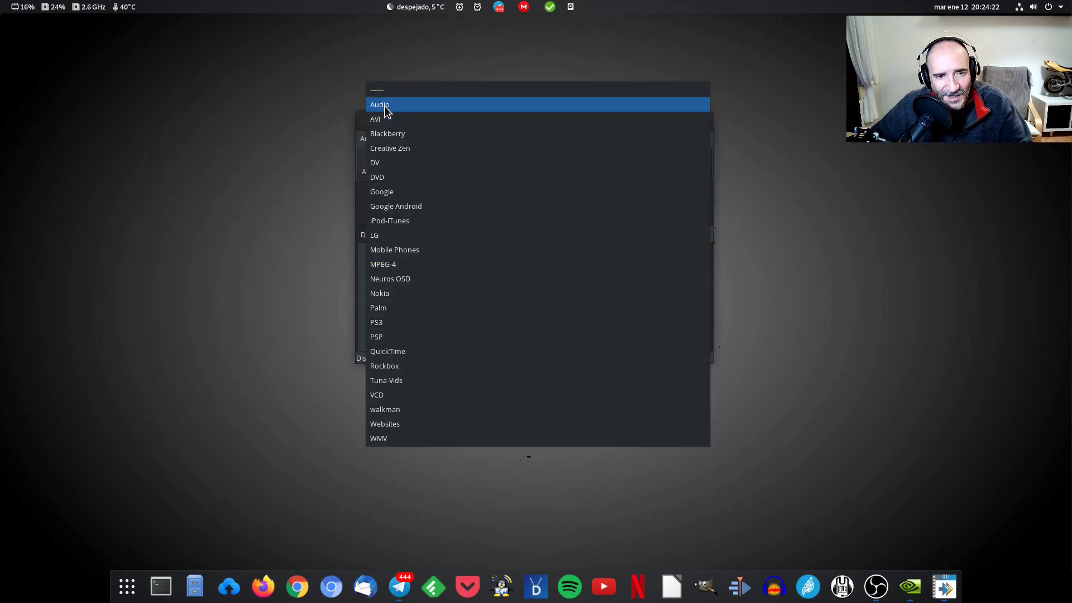
left_click(384, 105)
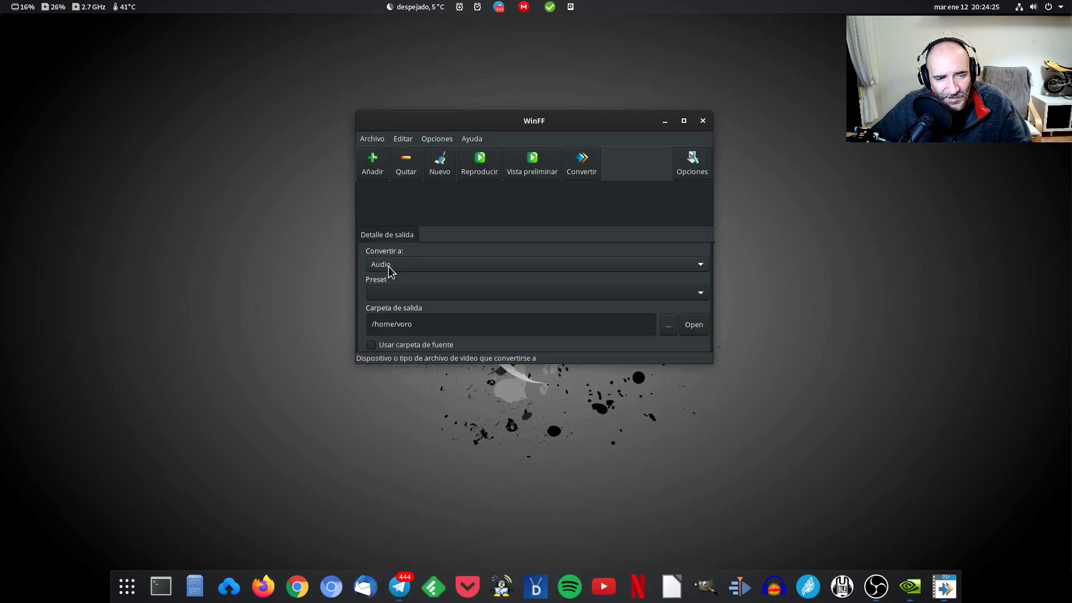
left_click(391, 266)
left_click(383, 289)
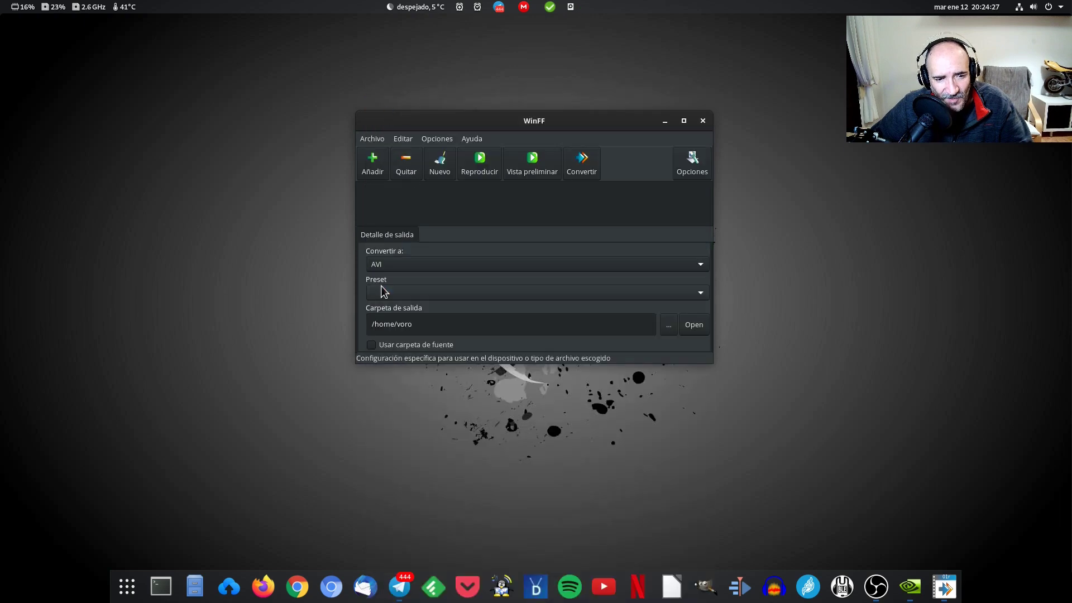
left_click(378, 267)
left_click(391, 336)
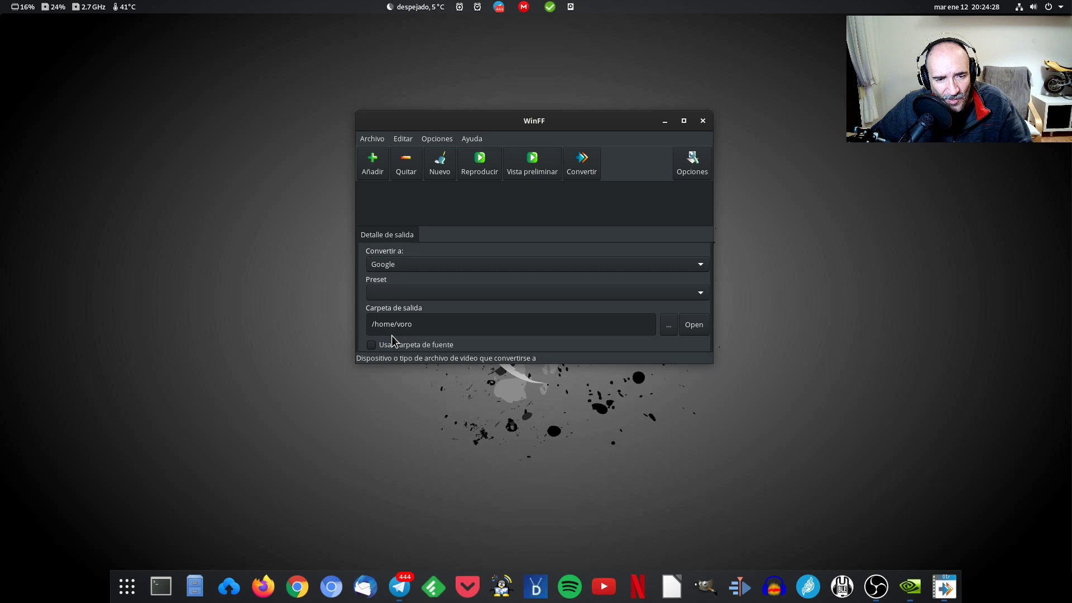
left_click(389, 295)
left_click(418, 294)
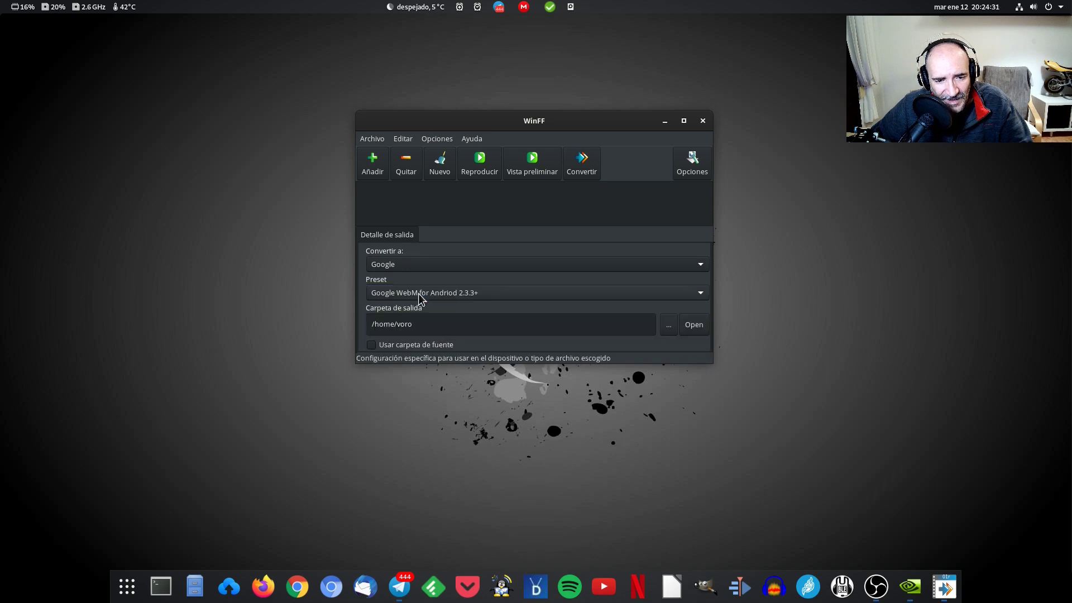
- Show the additional options, check the video settings and the program's commands, and return to the output details
left_click(706, 155)
left_click(431, 234)
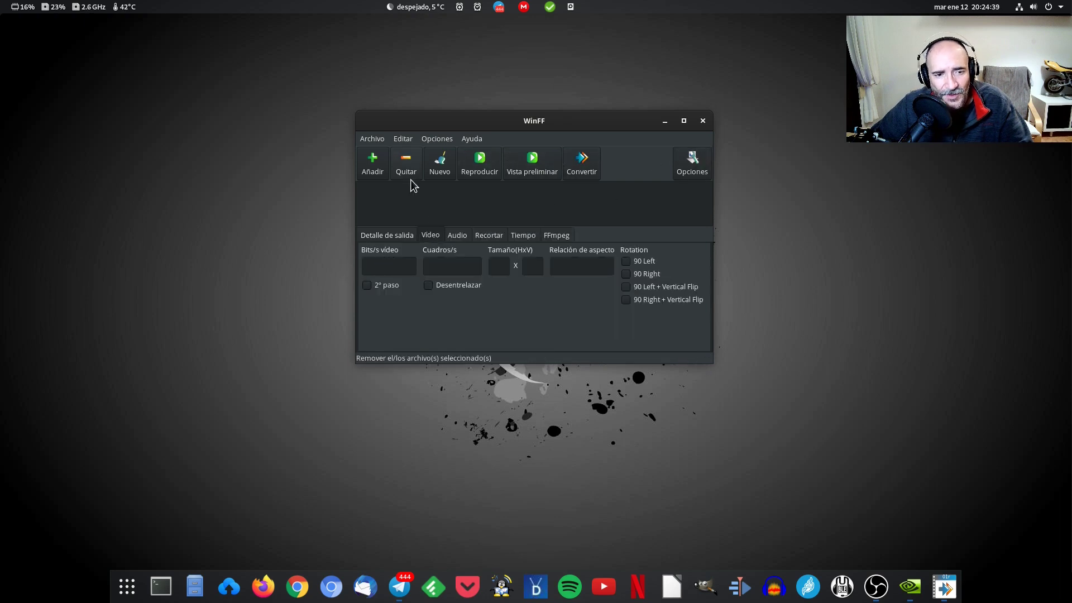
left_click(372, 140)
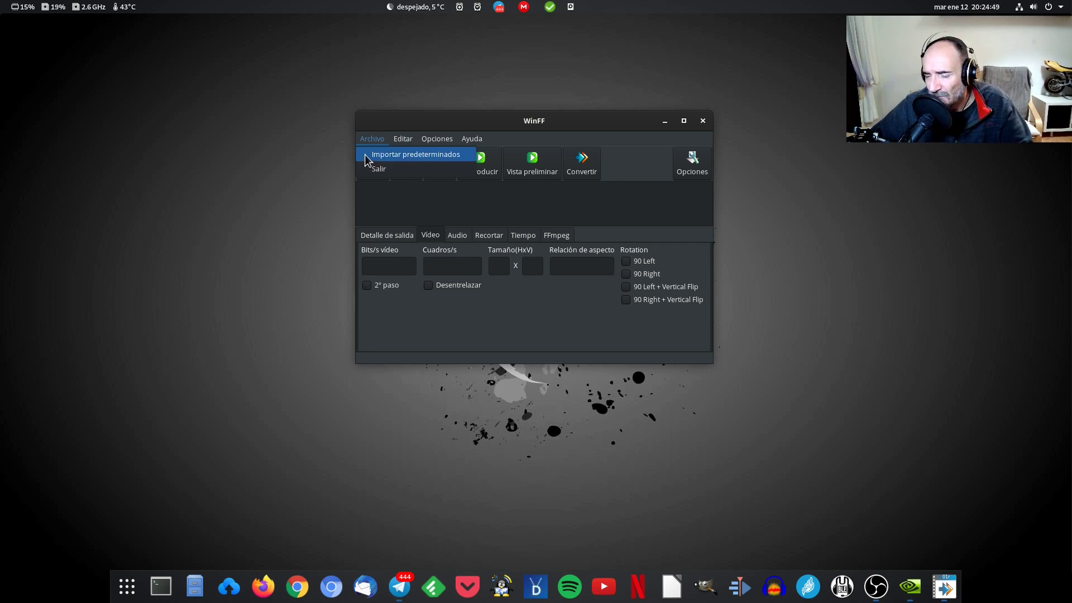
left_click(436, 138)
left_click(558, 125)
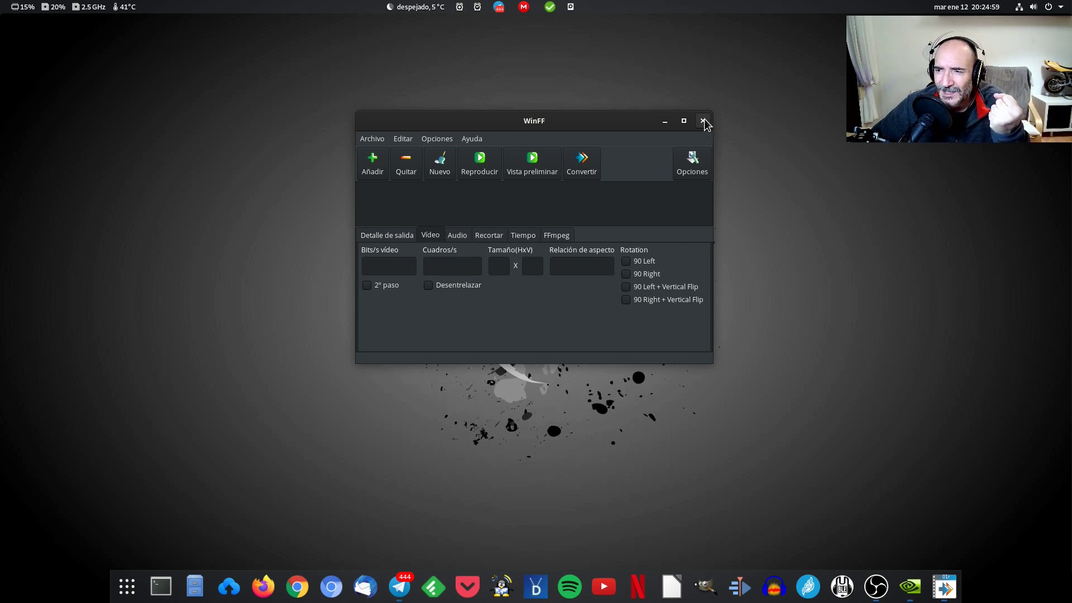
left_click(406, 237)
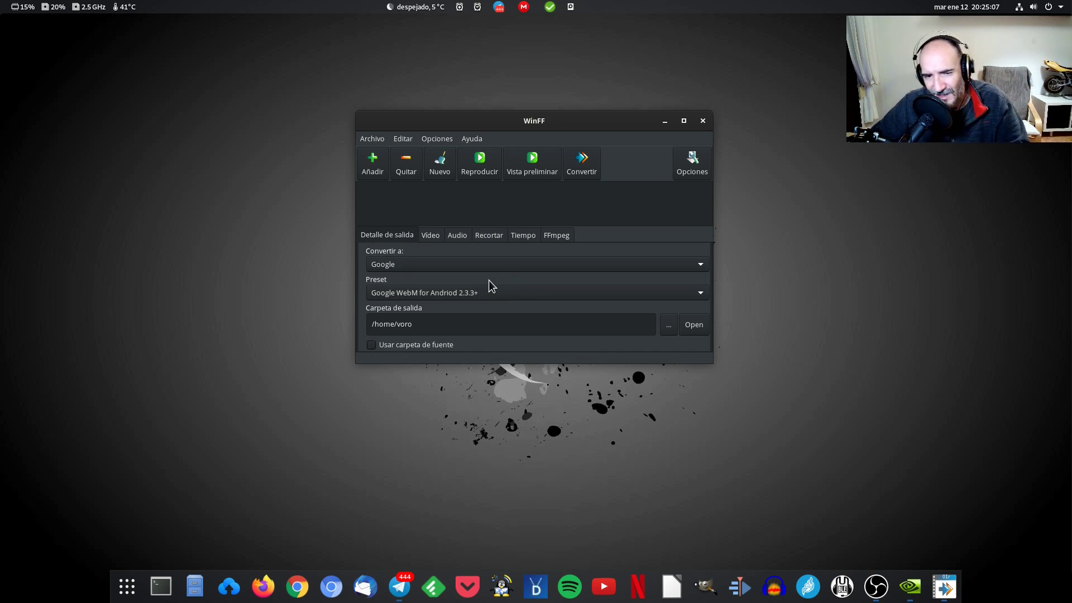
left_click_drag(575, 113, 477, 65)
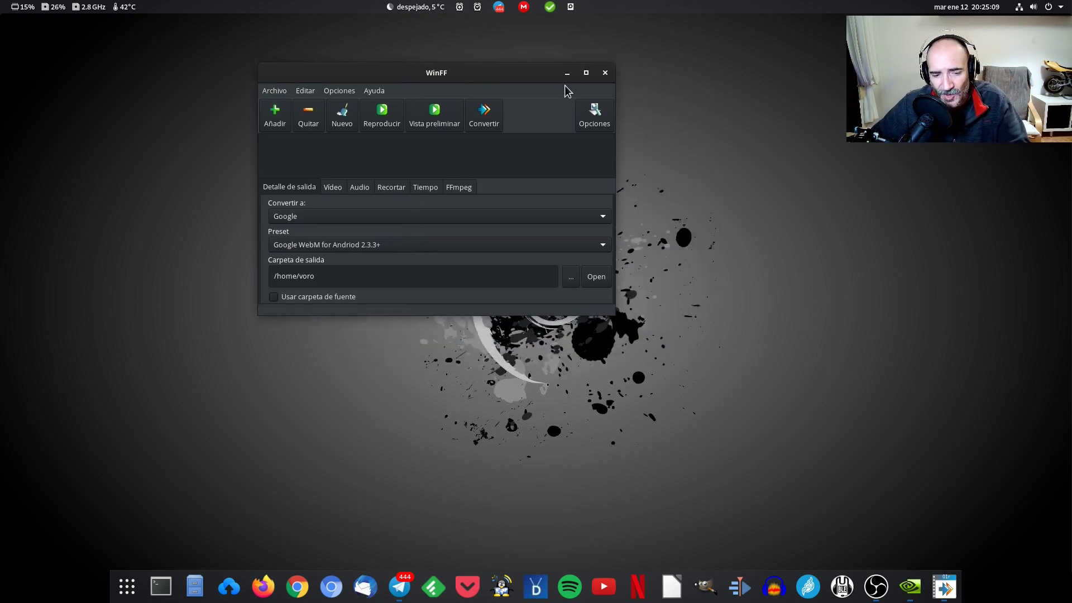
- Launch Audacity and import VID_20200517_130020.mp4 from the Reparacion carbus fazer folder inside Trabajo
left_click(774, 587)
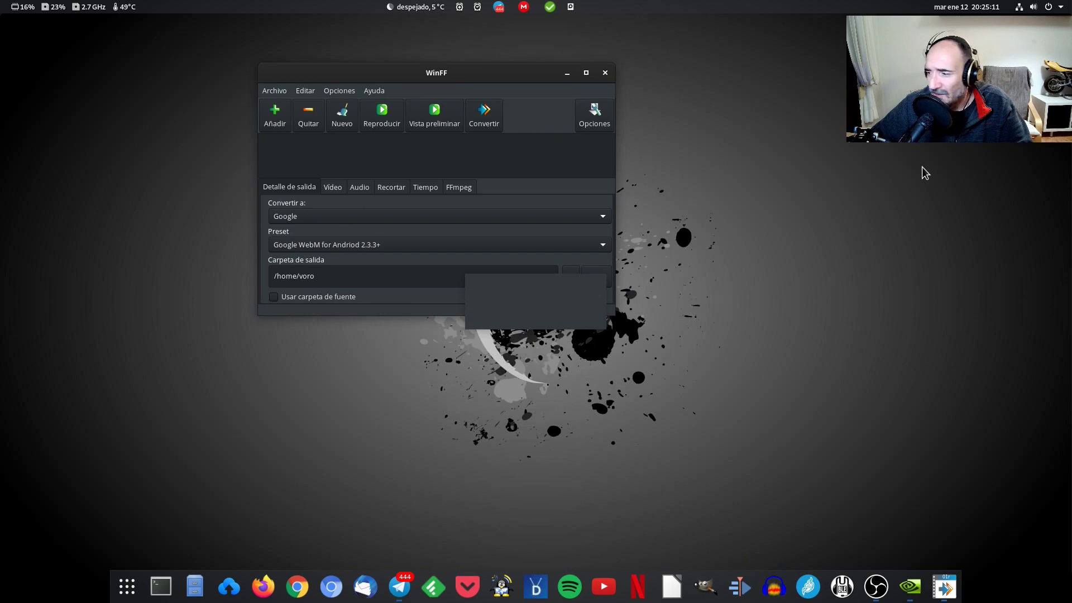
left_click(195, 592)
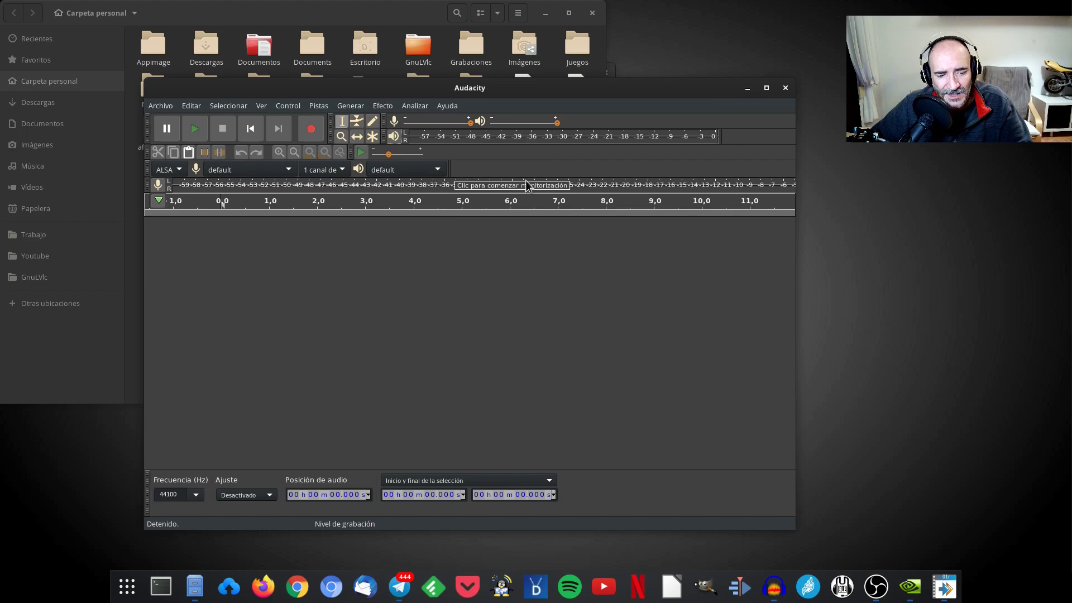
left_click_drag(492, 89, 730, 136)
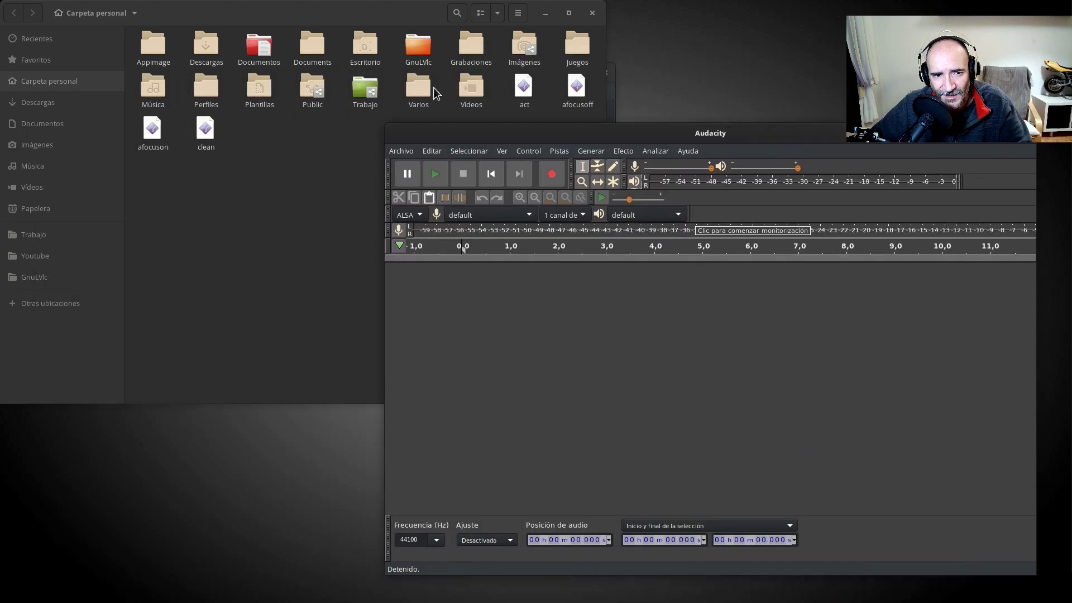
double_click(365, 90)
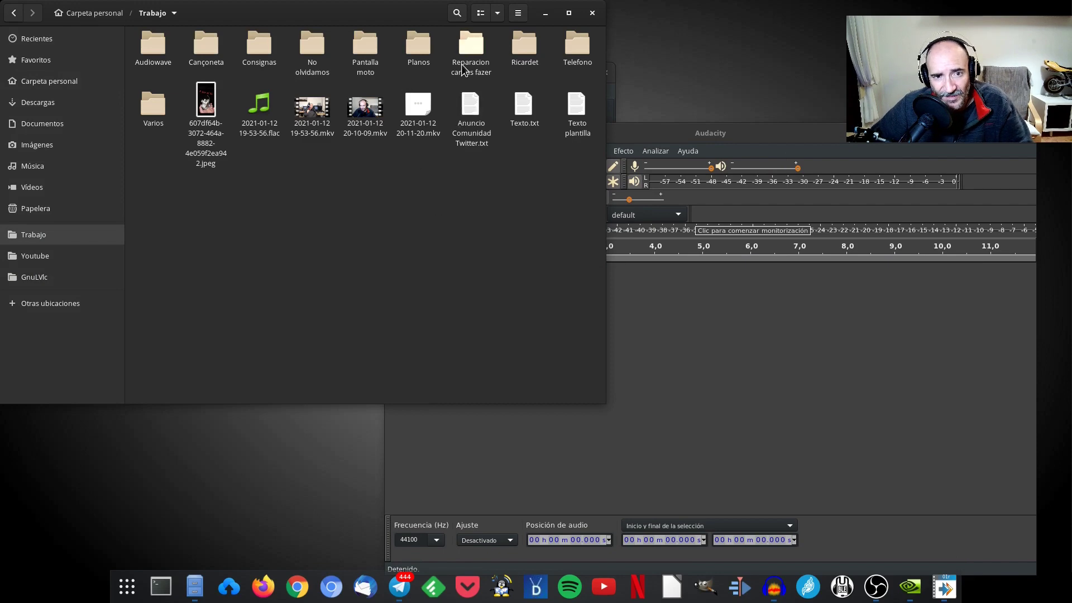
double_click(470, 49)
left_click_drag(572, 86, 776, 381)
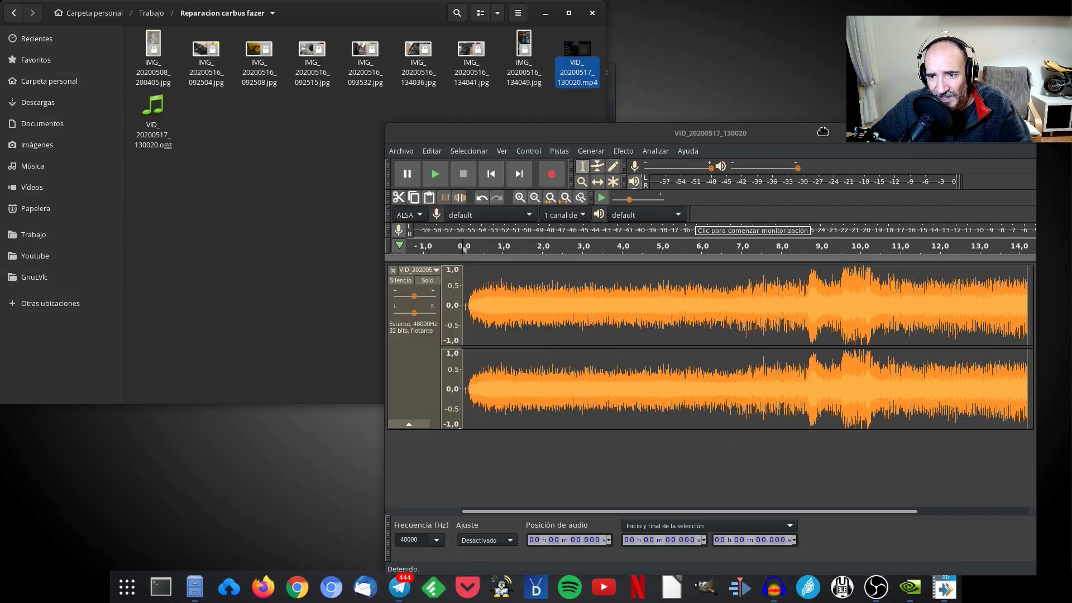
- Play the imported audio from about 1 second and close the Audacity project
left_click(505, 248)
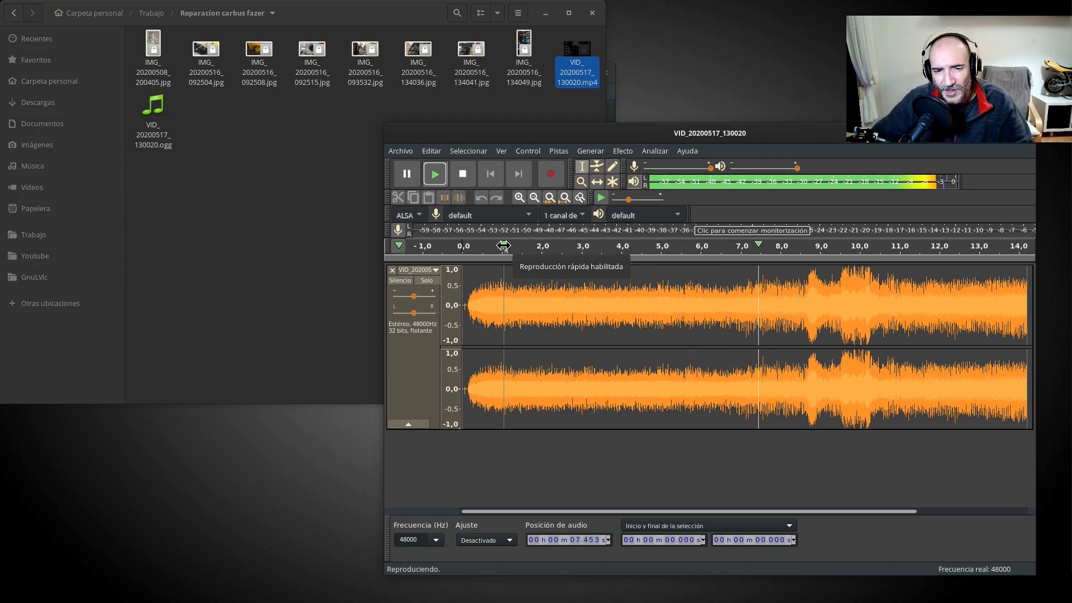
left_click_drag(575, 137, 326, 75)
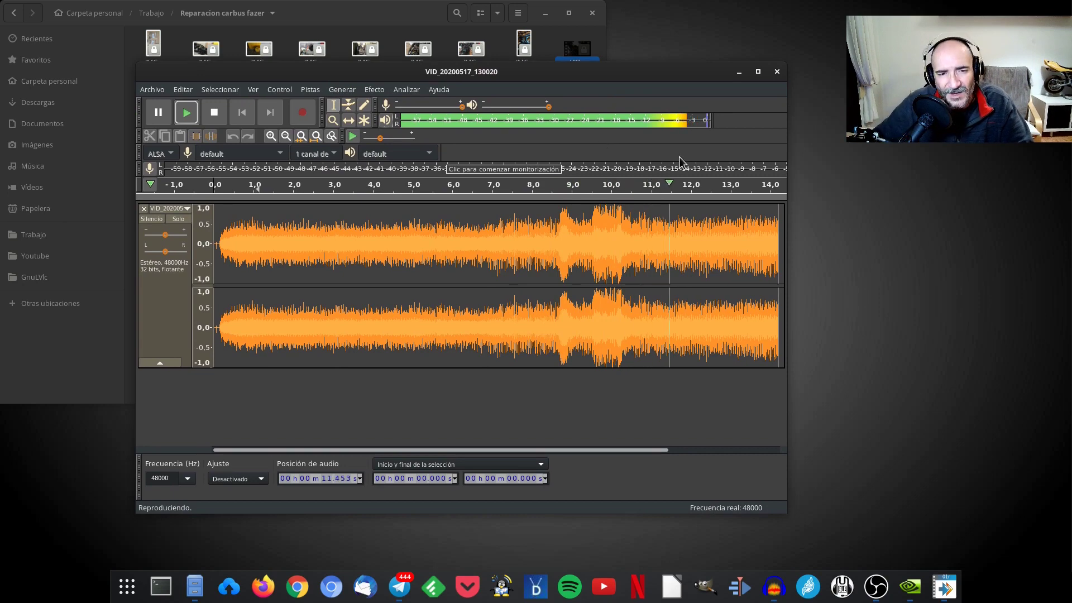
left_click(777, 72)
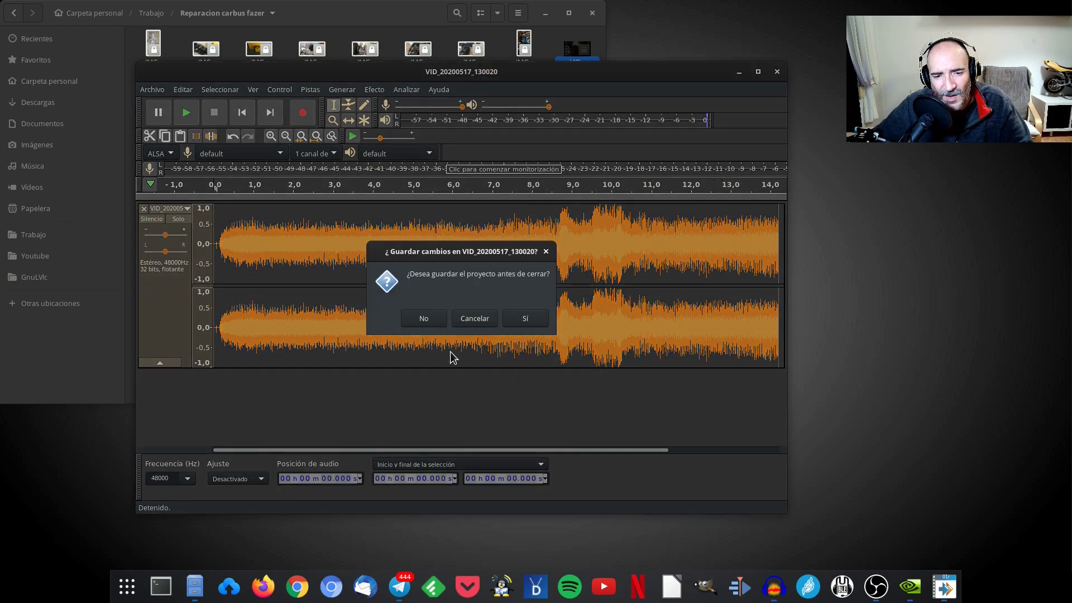